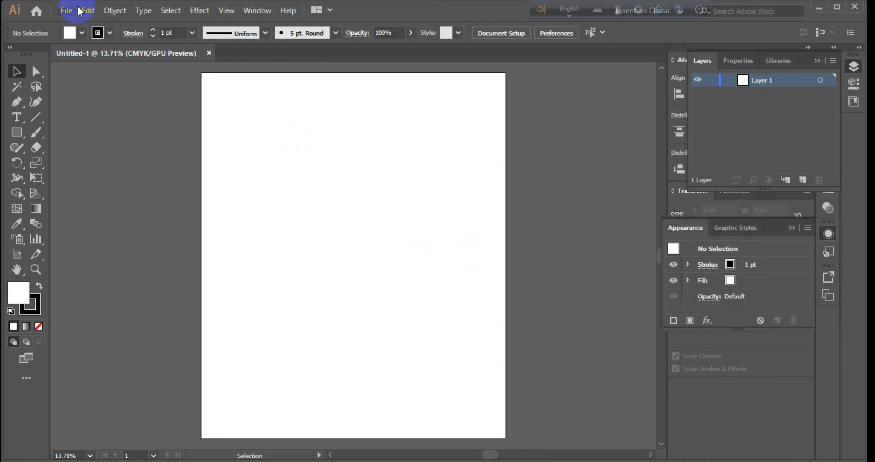
Open the building photo 133b6679-d7ad-4de7-9f1b-aecfe1c0d1c4.jpeg from the Downloads folder.
click(67, 11)
click(87, 53)
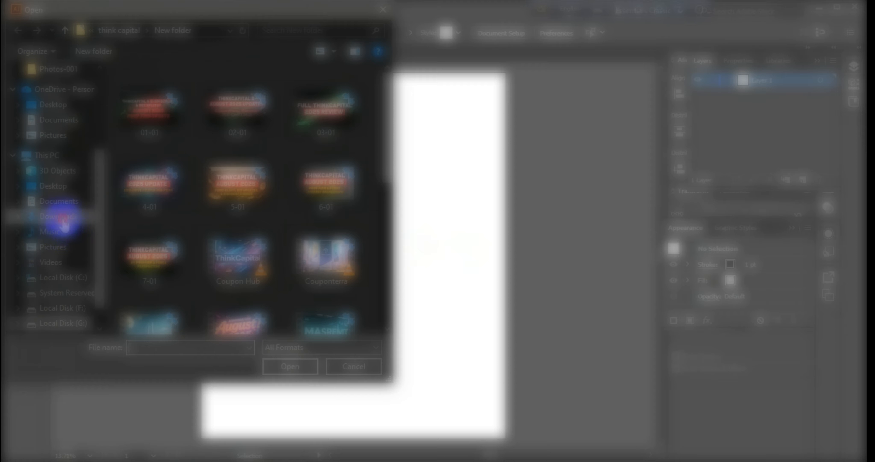
click(64, 218)
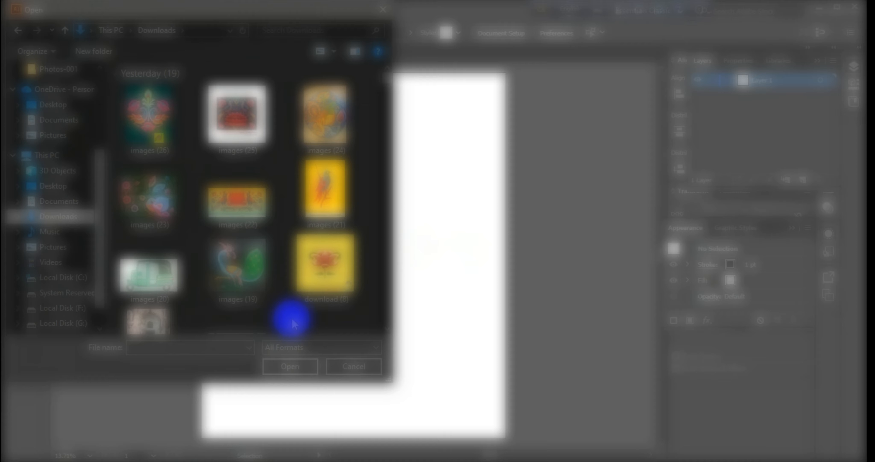
scroll(293, 324, down, 5)
scroll(293, 324, up, 2)
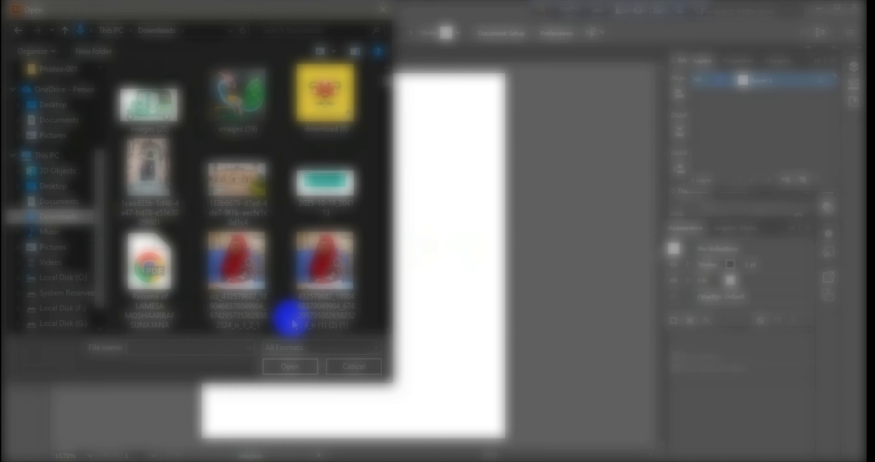
click(150, 203)
click(299, 366)
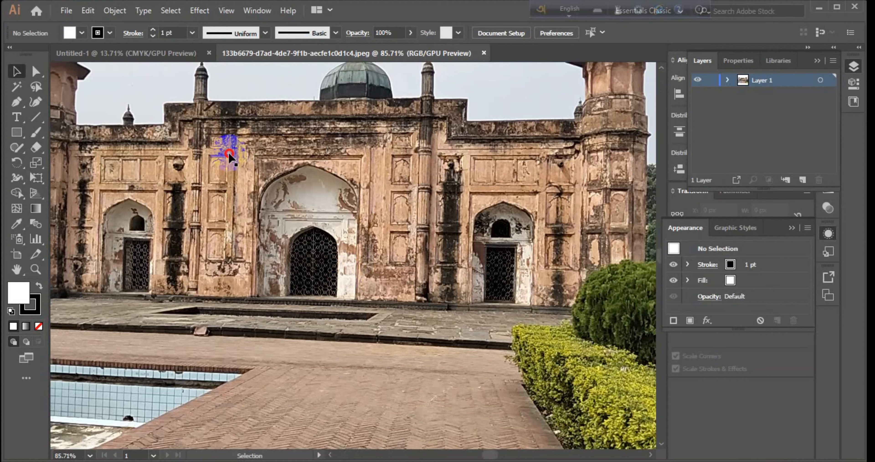
Paste the building photo into the Untitled-1 document and enlarge it proportionally to slightly more than the artboard's width.
click(182, 54)
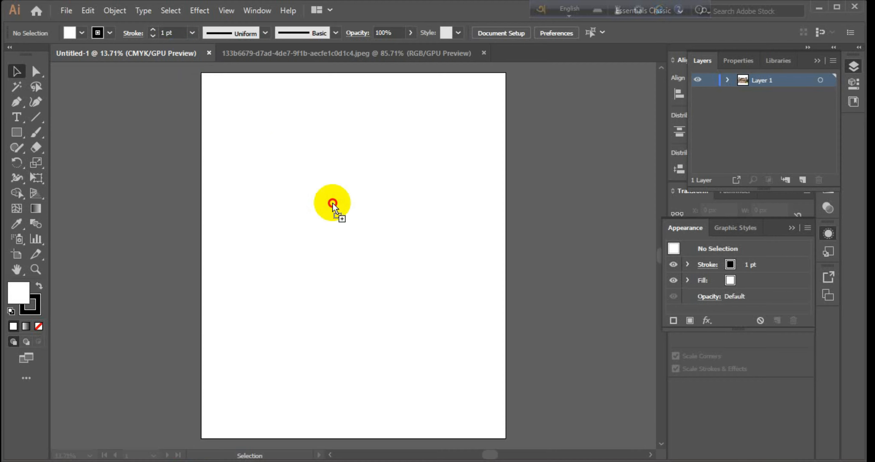
key(ctrl+v)
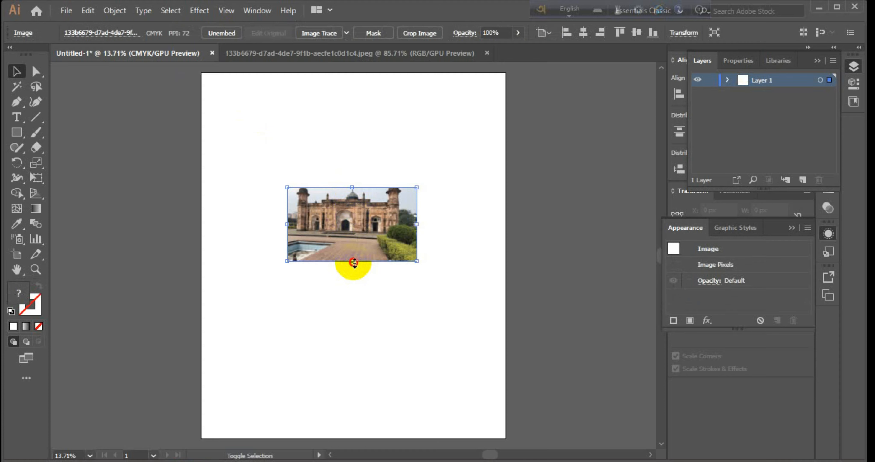
drag(354, 262, 353, 370)
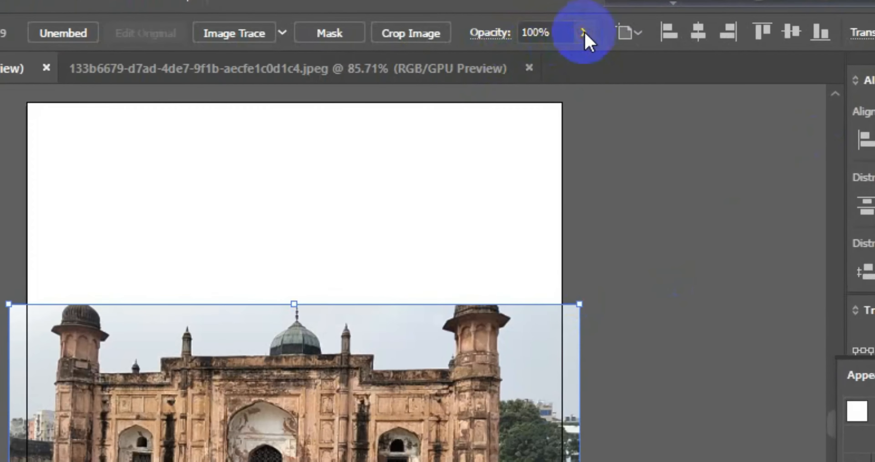
Reduce the building photo's opacity to 58% and centre it on the artboard, leaving nothing selected.
click(517, 33)
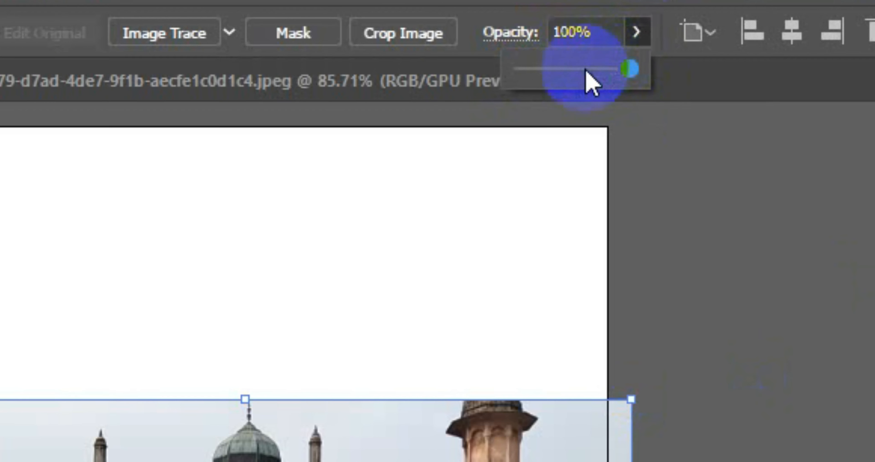
click(586, 70)
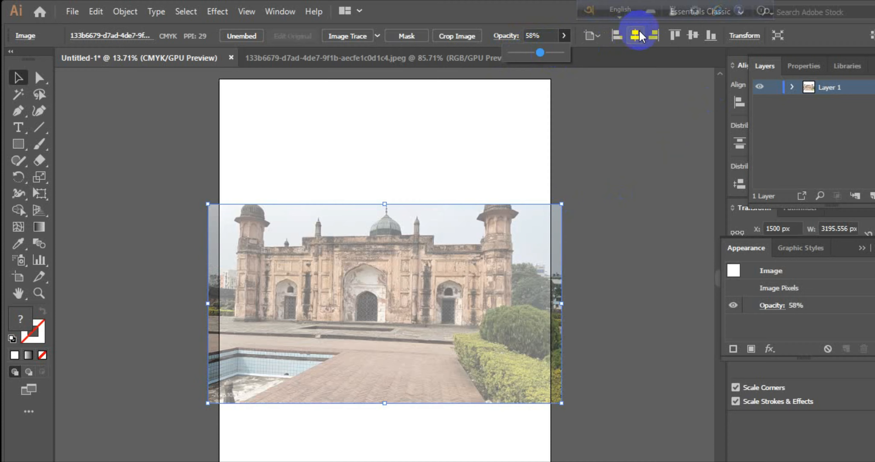
click(690, 34)
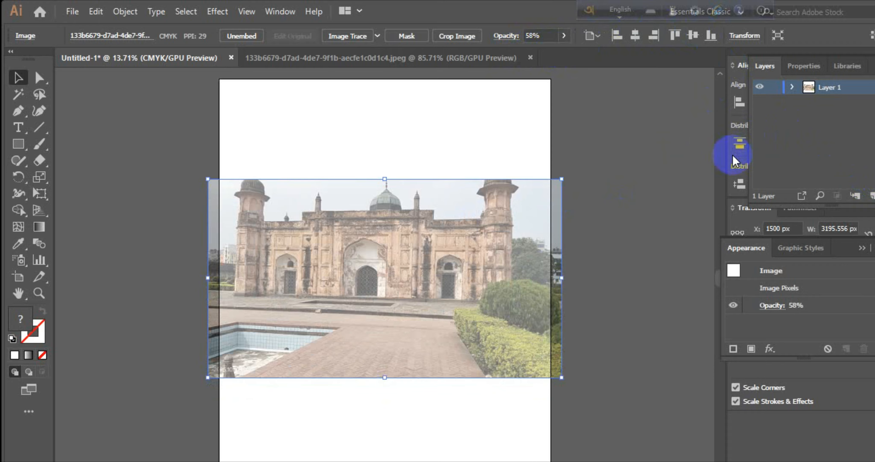
key(ctrl+shift+a)
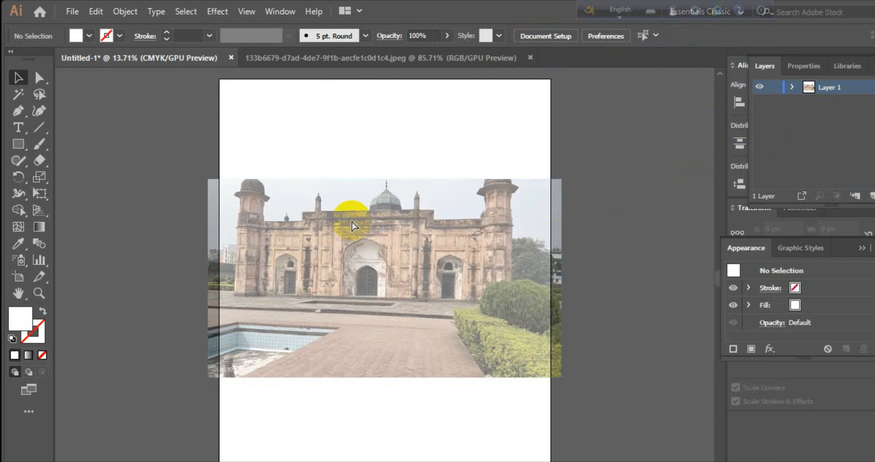
Trace the left half of the central arched doorway with the Pen tool as a closed white shape with a curved top.
scroll(352, 226, up, 5)
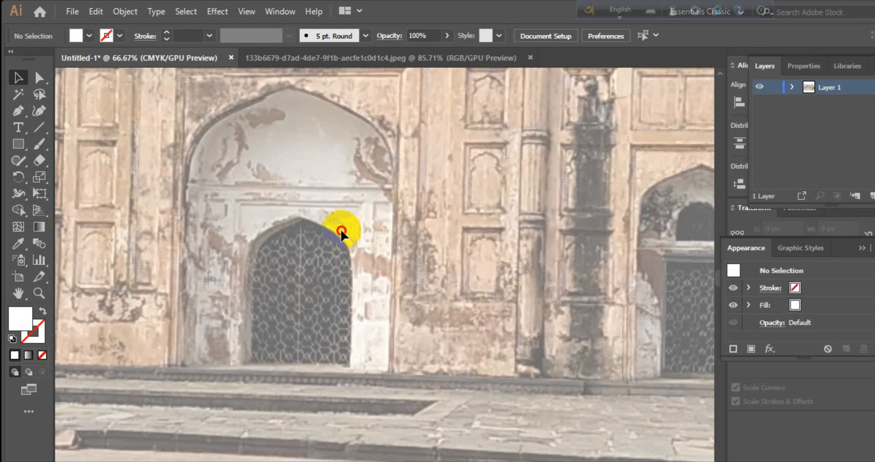
drag(342, 230, 436, 230)
scroll(437, 236, down, 1)
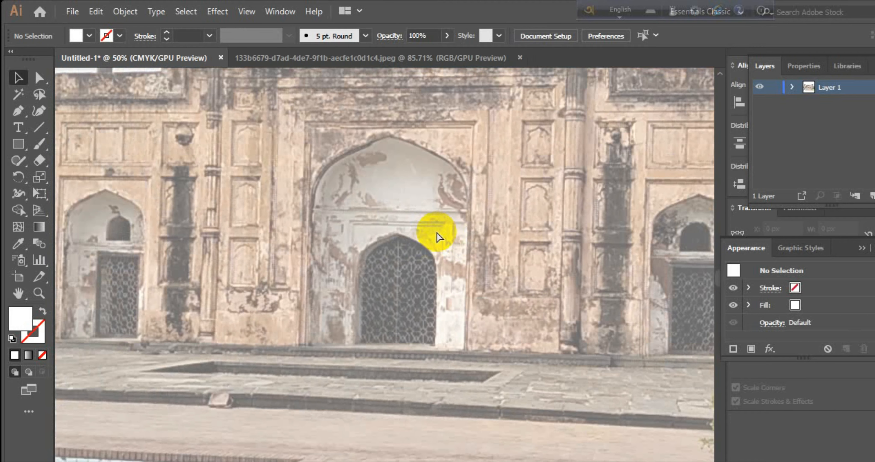
scroll(437, 236, up, 3)
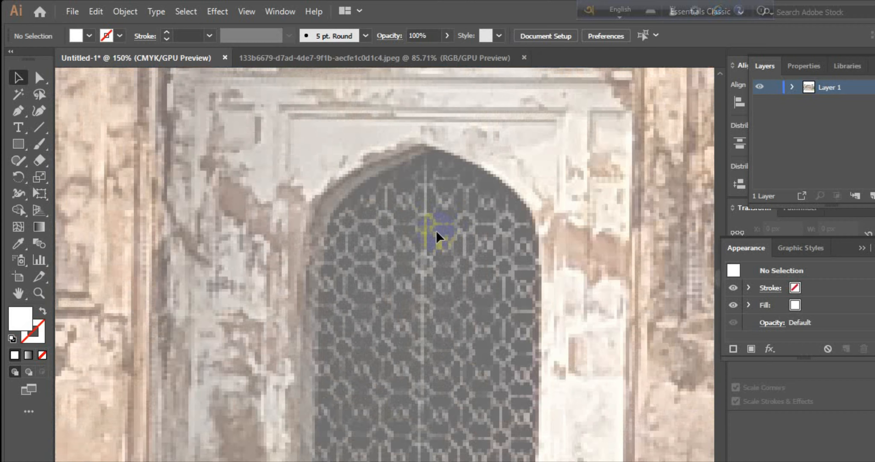
click(18, 111)
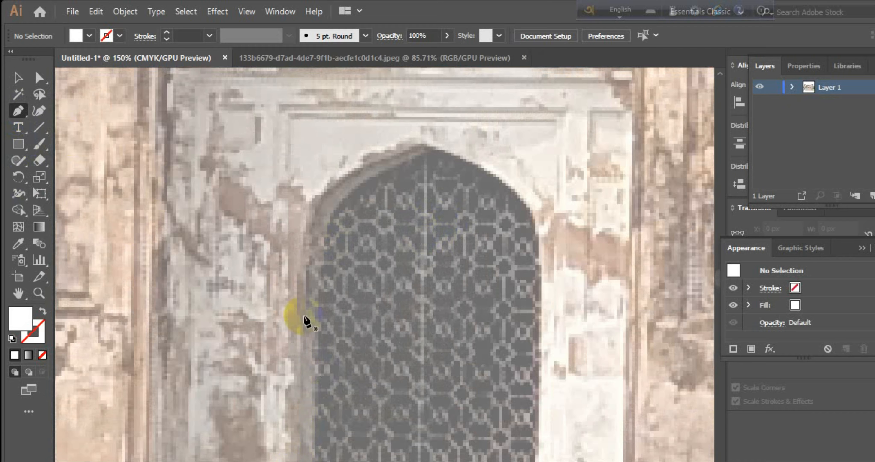
drag(306, 320, 296, 222)
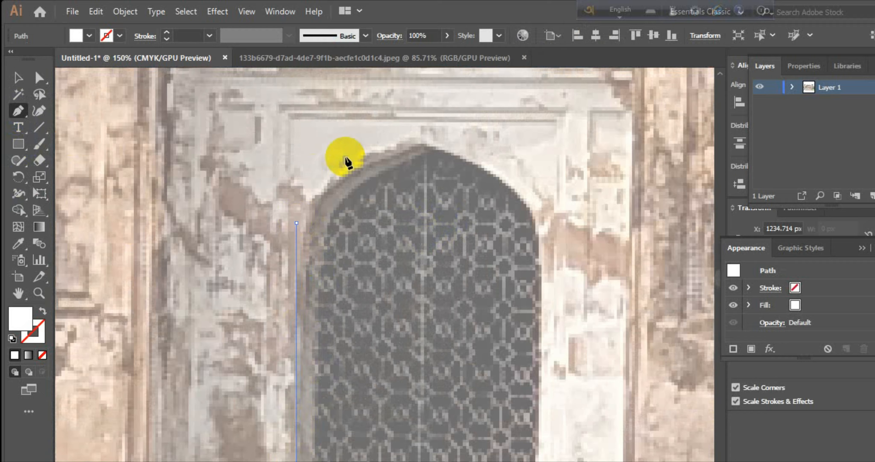
click(420, 142)
drag(420, 142, 527, 111)
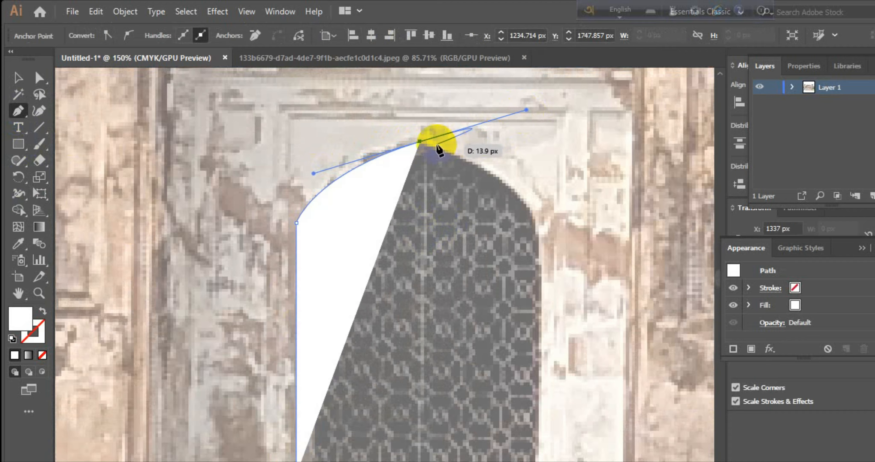
click(420, 142)
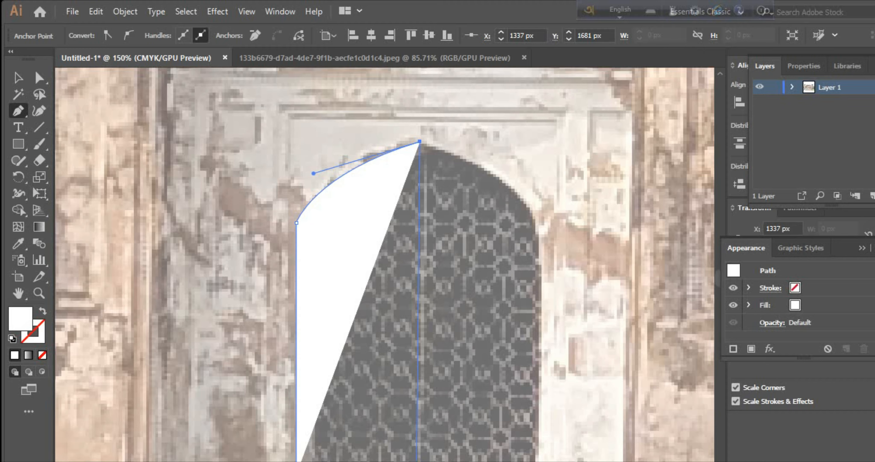
click(417, 461)
click(297, 461)
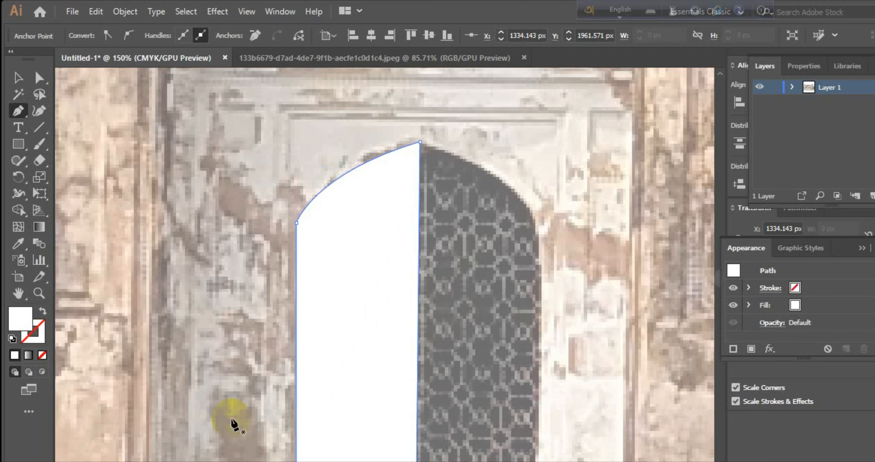
Reshape the curved top of the half-door shape by adjusting its anchor handle to follow the arch in the photo.
click(39, 77)
click(298, 459)
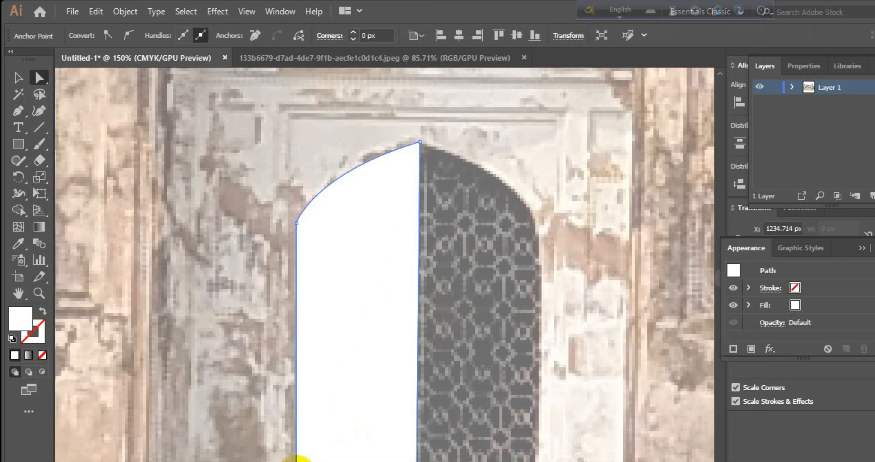
drag(296, 460, 297, 461)
click(19, 79)
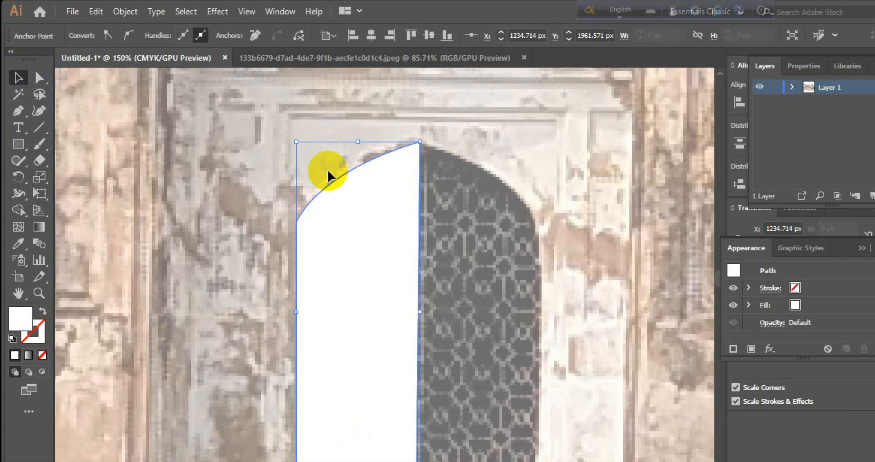
click(38, 76)
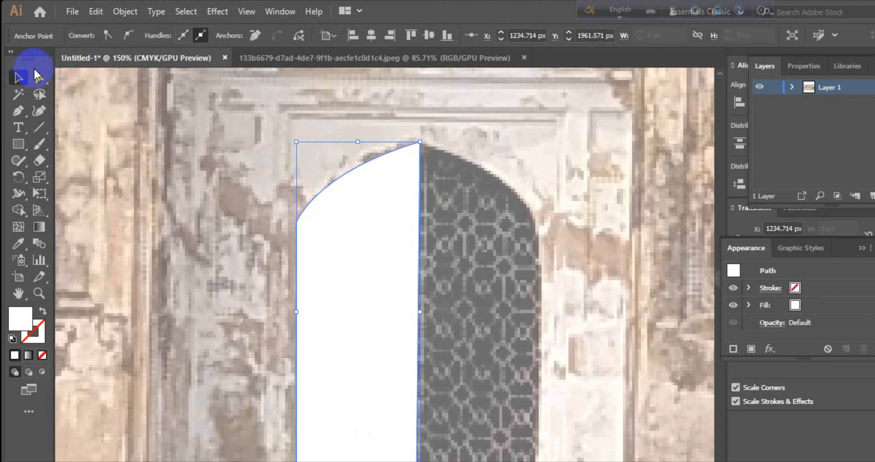
click(296, 222)
mouse_move(314, 175)
mouse_down()
mouse_move(352, 150)
mouse_move(345, 162)
mouse_up()
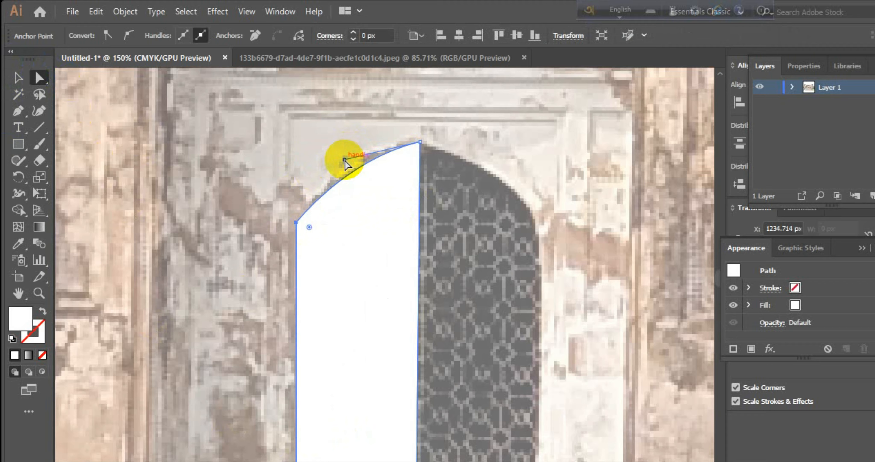
click(18, 77)
click(125, 224)
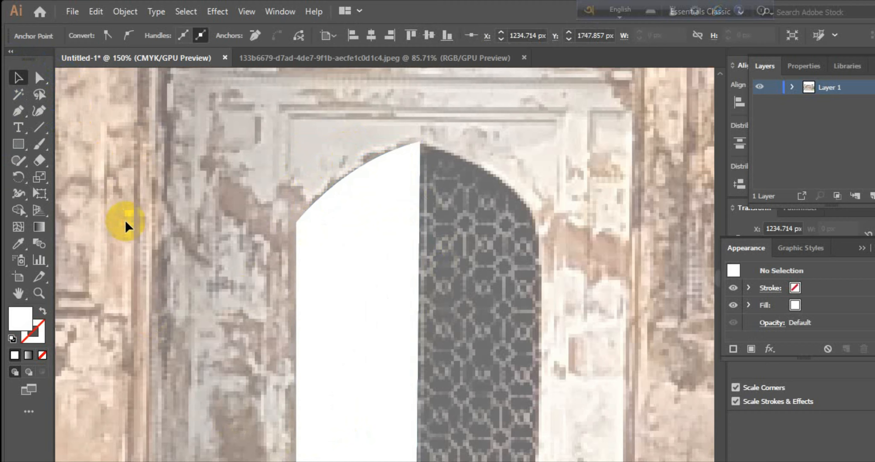
Straighten the half-door's inner edge by moving its lower anchor point vertically in line with the arch's peak.
click(347, 312)
scroll(82, 312, down, 1)
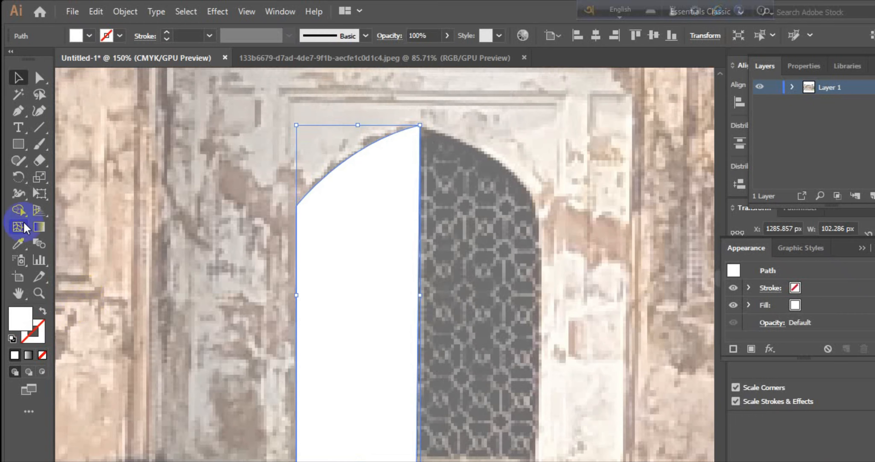
drag(18, 176, 40, 195)
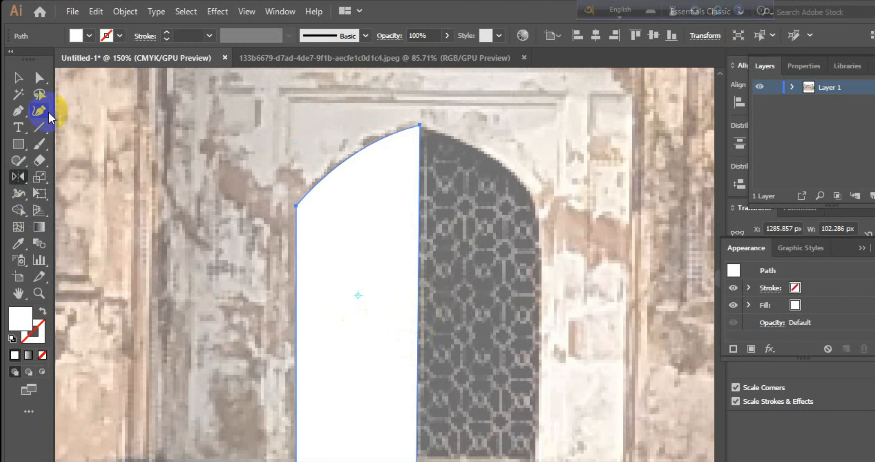
click(39, 78)
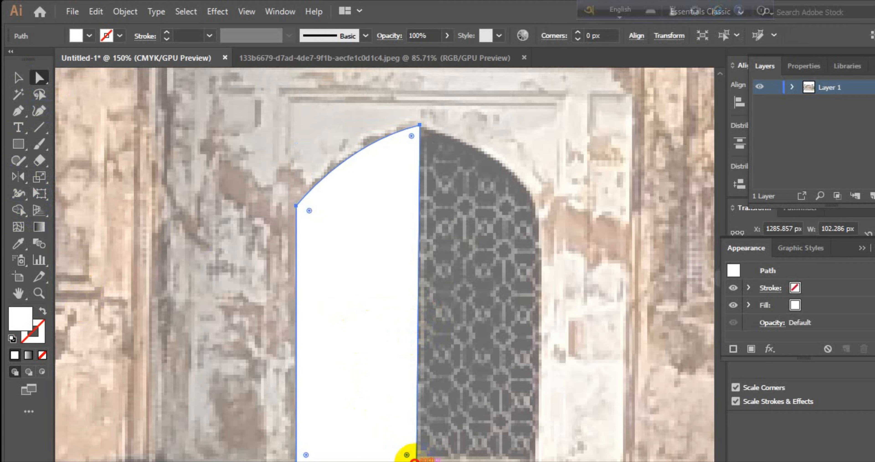
drag(415, 461, 420, 461)
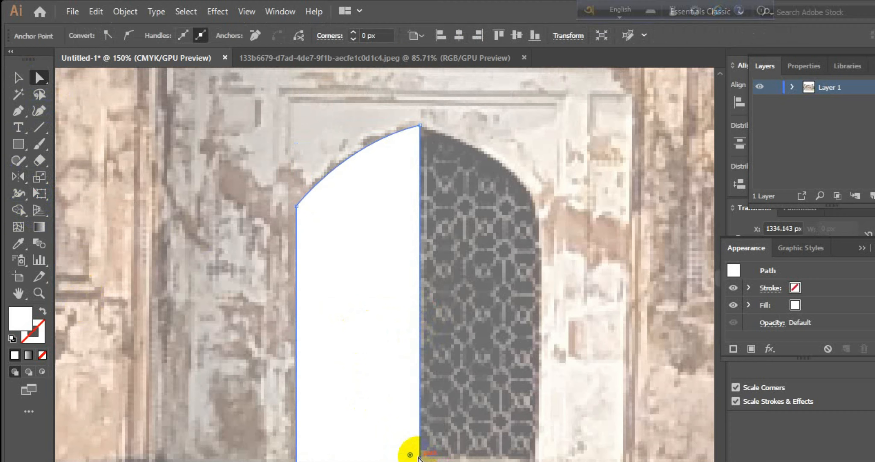
click(18, 78)
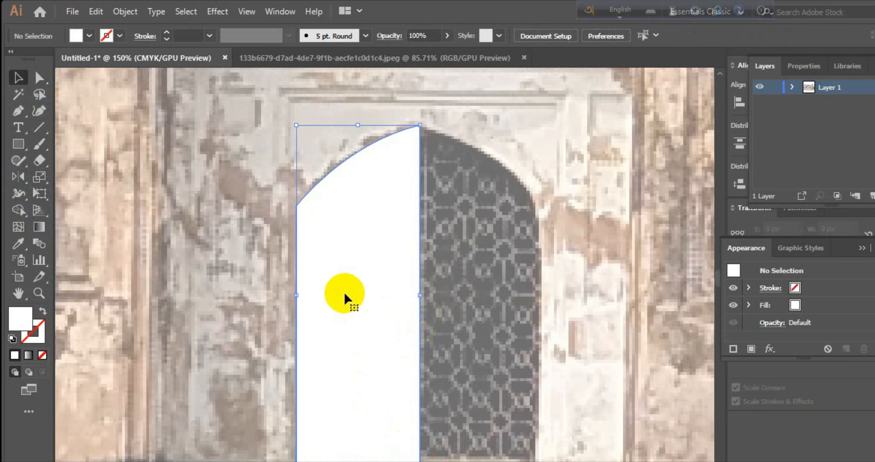
Reflect a copy of the half-door shape across its inner edge on the vertical axis to form the full arched door.
click(348, 297)
click(18, 176)
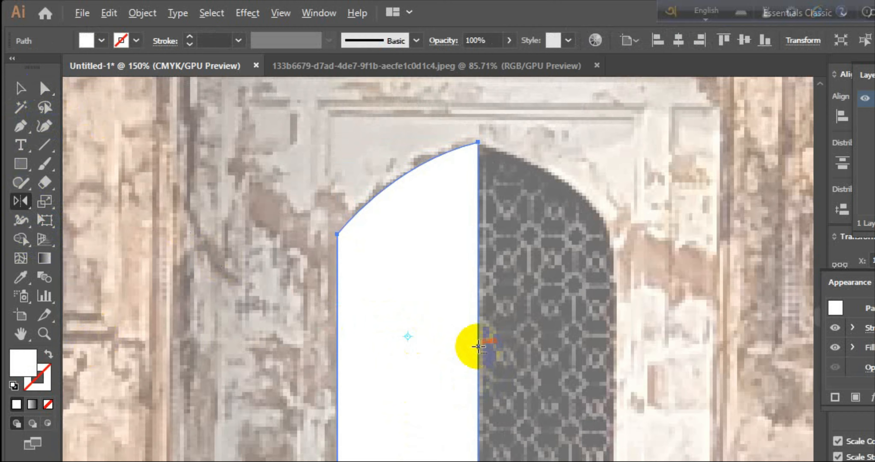
alt+click(478, 336)
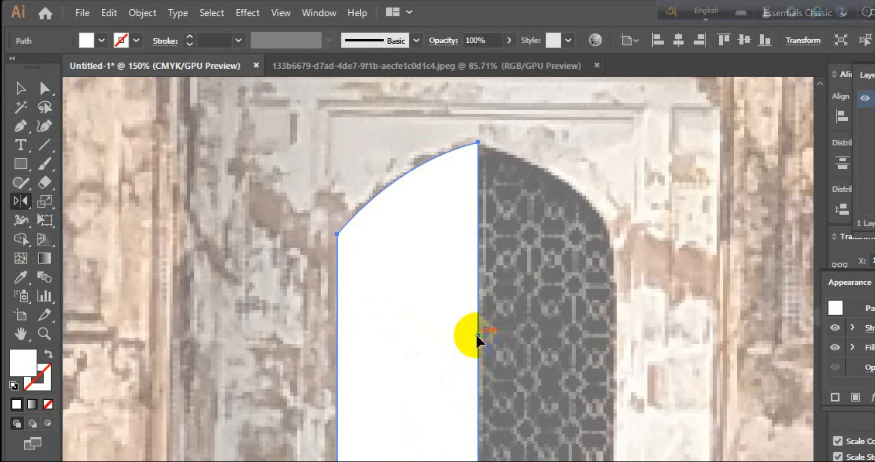
click(202, 362)
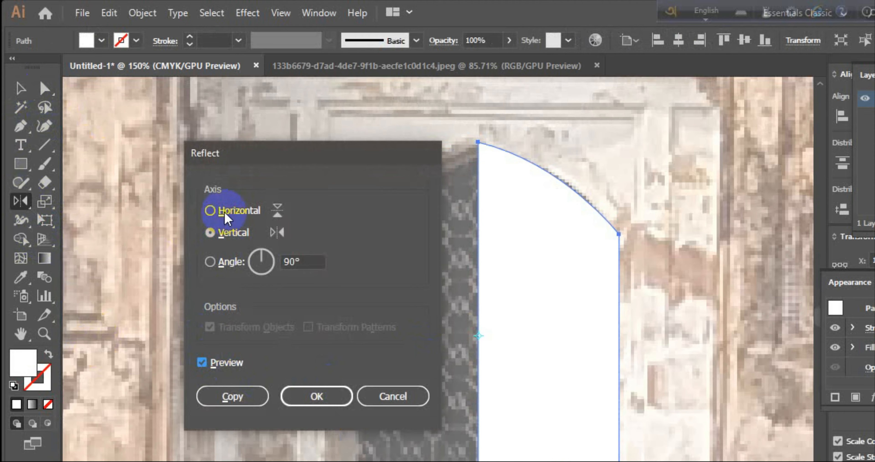
click(233, 396)
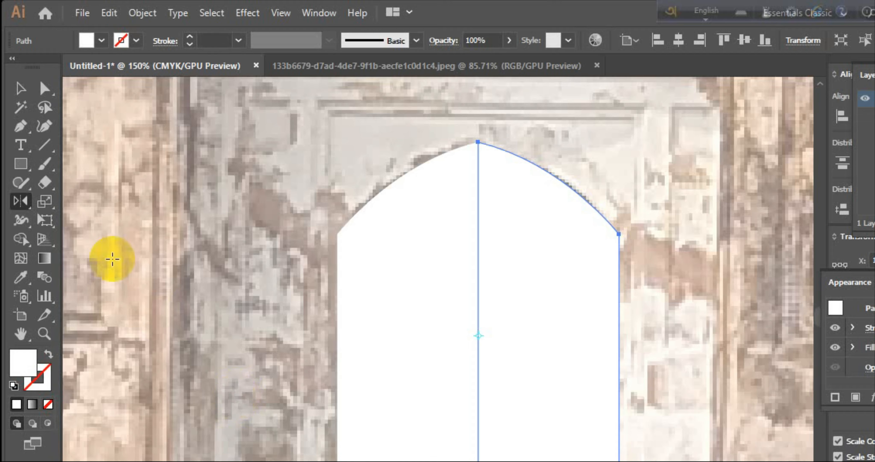
Select both halves of the arched door together.
click(21, 89)
shift+click(448, 388)
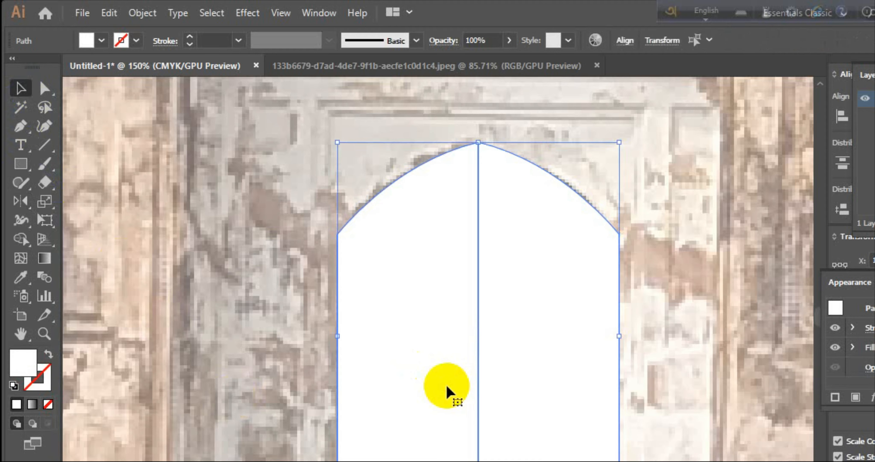
click(874, 74)
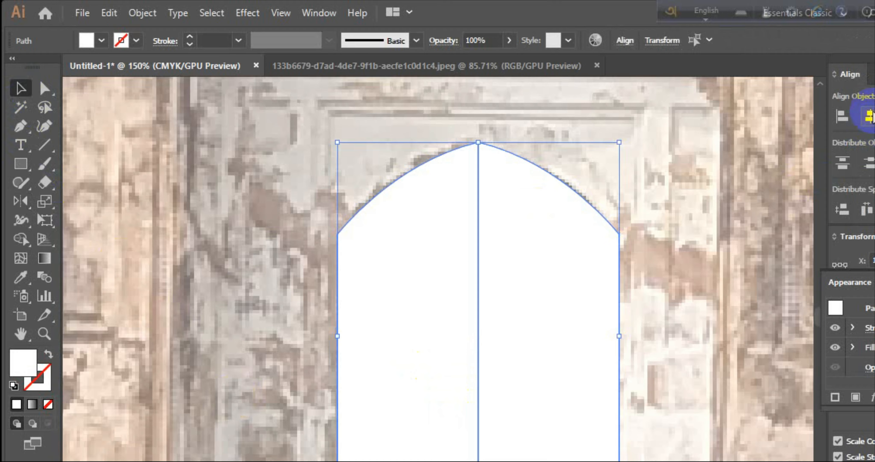
key(shift+Up)
key(shift+Up)
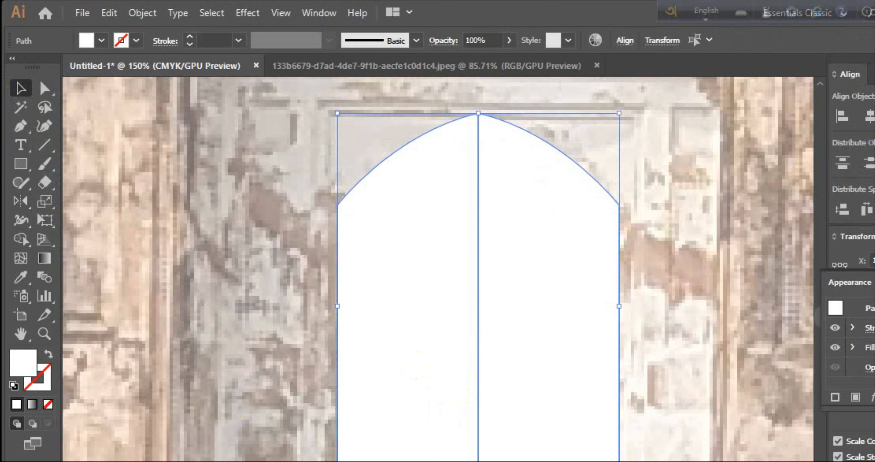
key(shift+Down)
key(shift+Down)
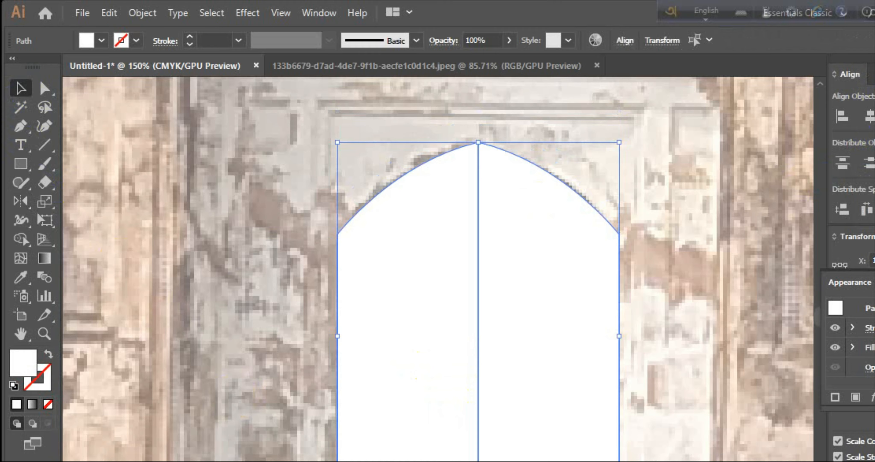
click(868, 116)
key(ctrl+z)
Unite the two selected door halves into a single arched shape with Pathfinder and deselect it.
key(shift+F6)
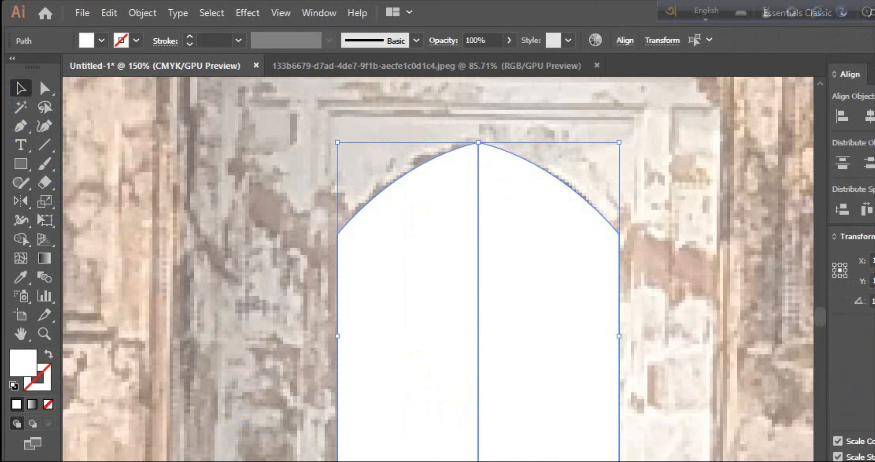
key(shift+Tab)
key(ctrl+shift+F9)
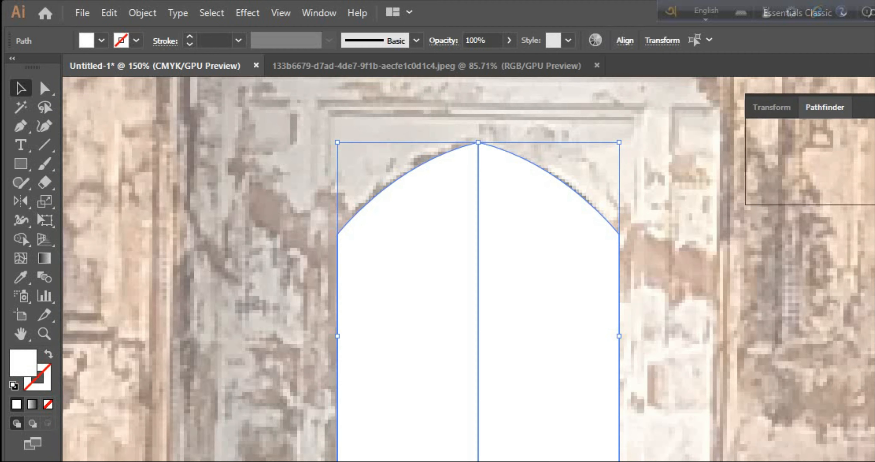
click(760, 149)
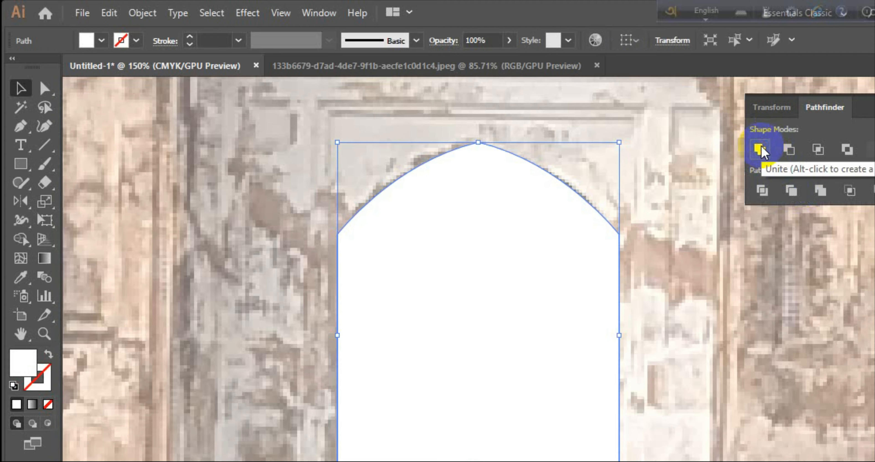
click(44, 88)
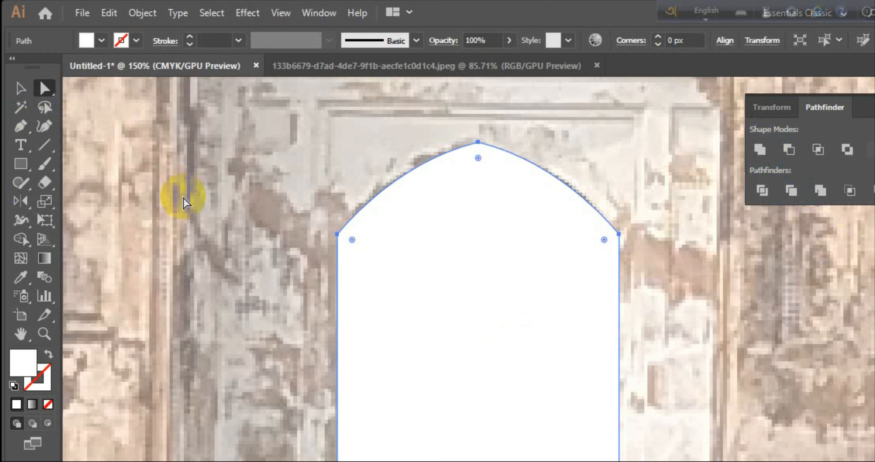
click(21, 88)
click(192, 235)
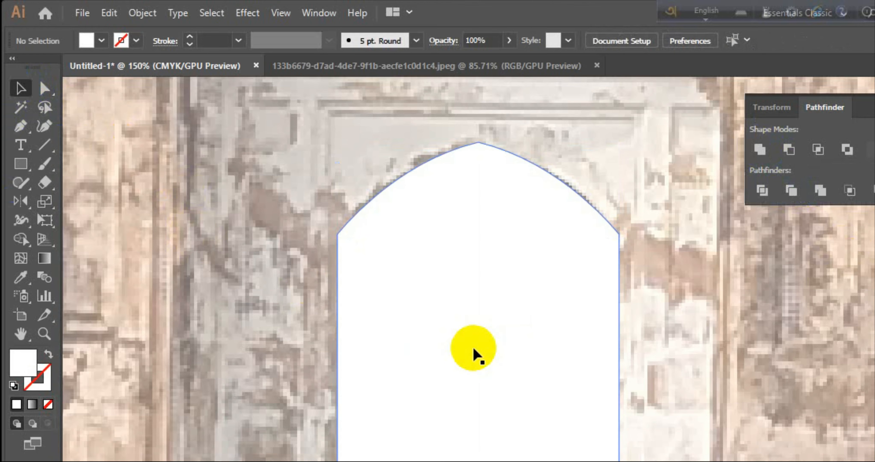
Duplicate the arched door with a slight offset up and to the left, and enlarge the copy slightly.
click(475, 348)
drag(476, 347, 458, 328)
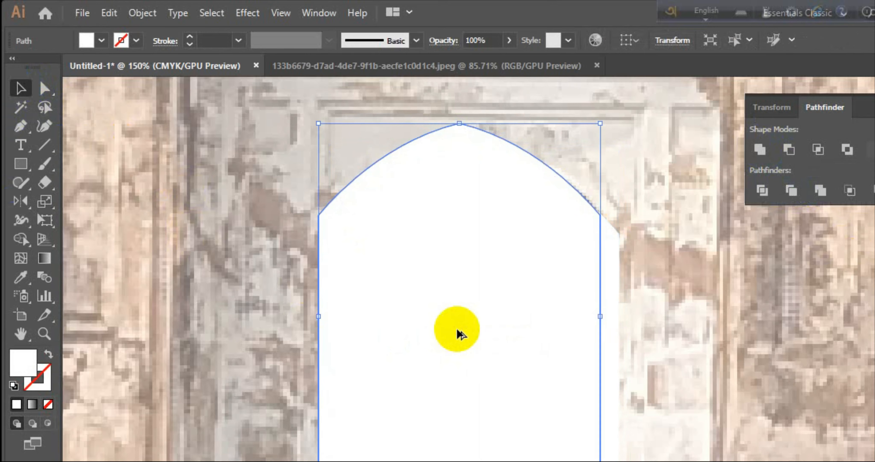
drag(460, 448, 459, 461)
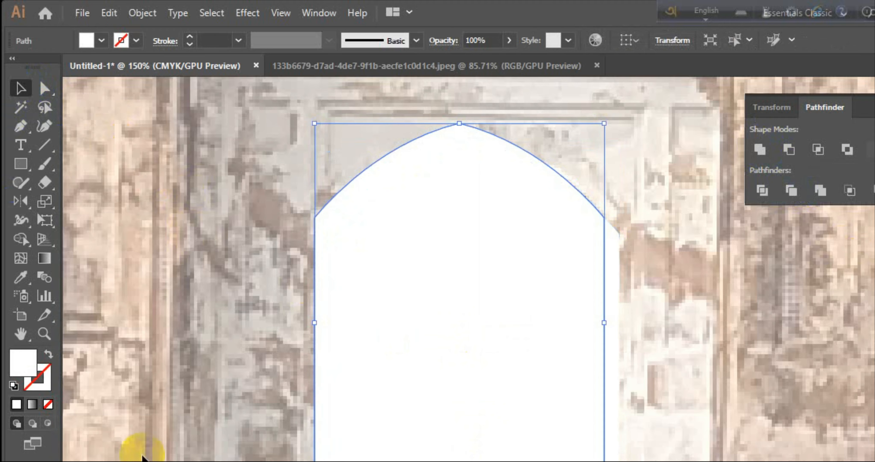
Fill the enlarged door copy with dark brown 282019 and send it behind the white door shape.
double_click(23, 365)
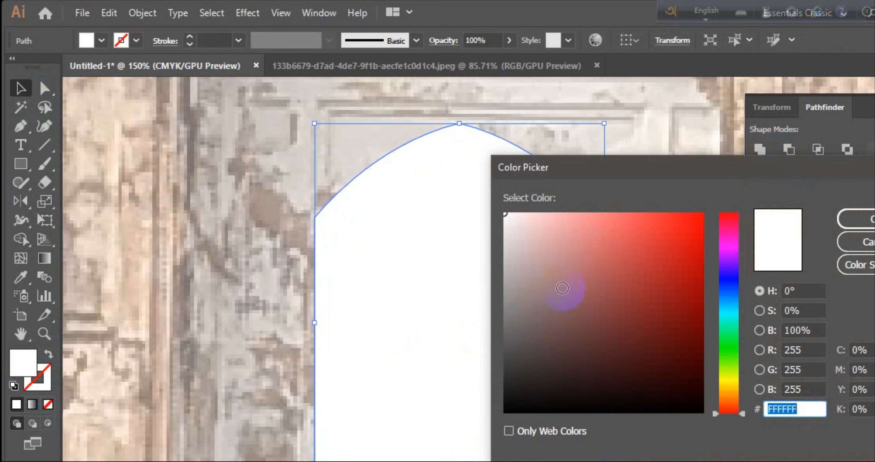
click(733, 398)
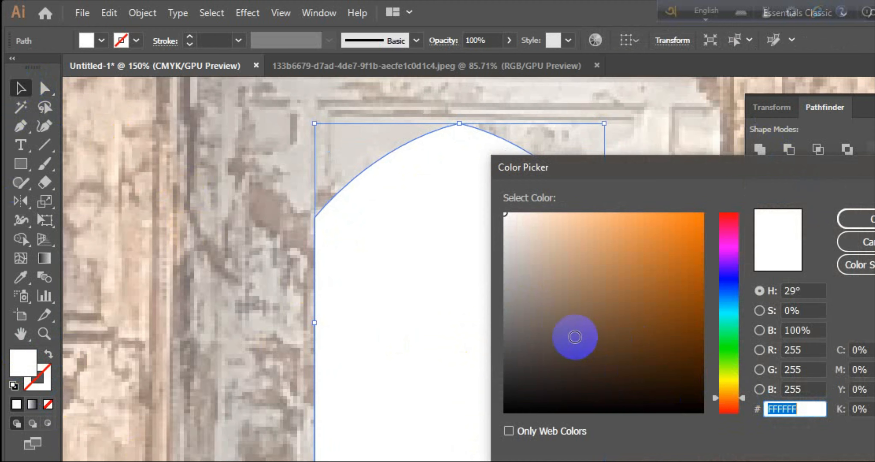
drag(574, 336, 577, 382)
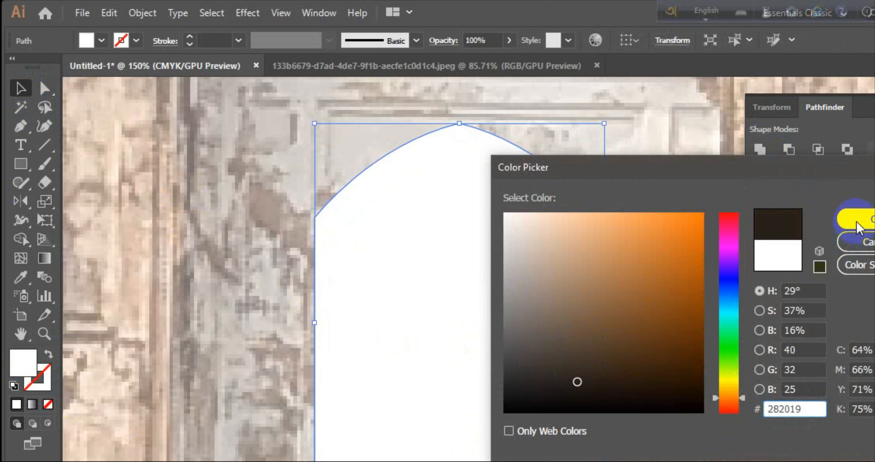
click(858, 219)
click(467, 313)
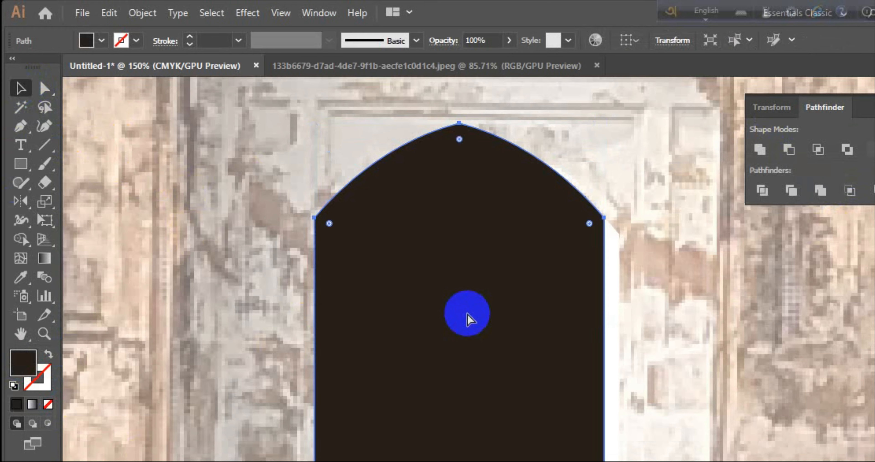
key(ctrl+[)
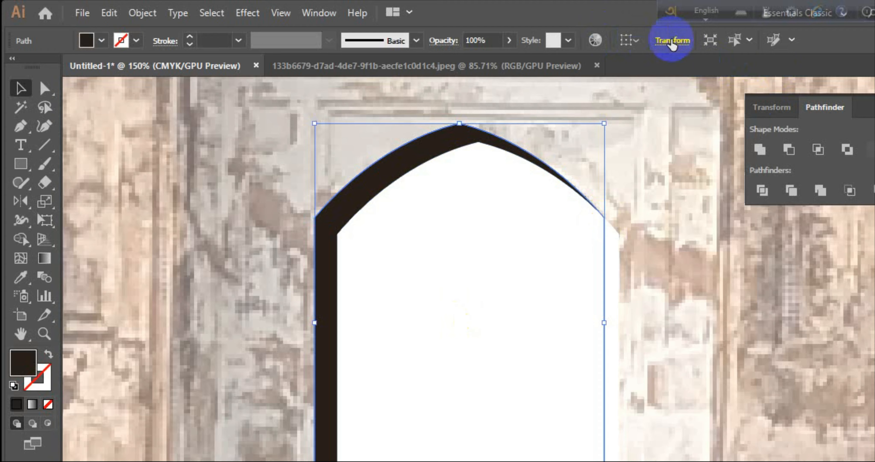
click(636, 41)
click(669, 93)
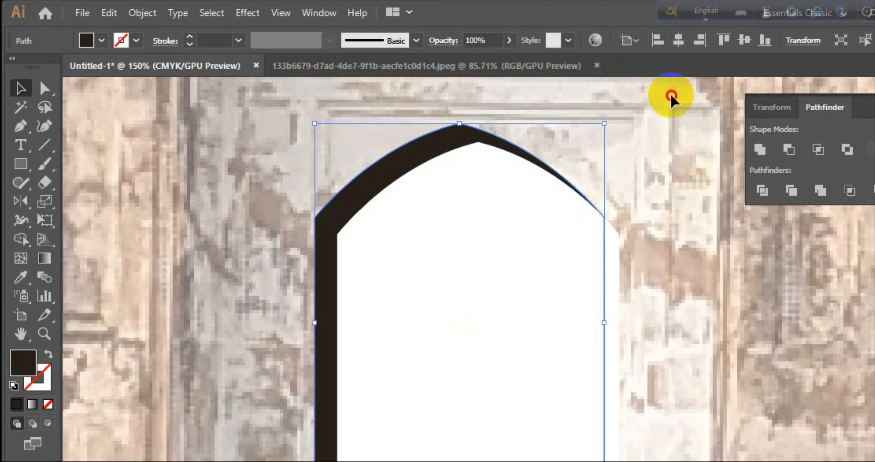
click(742, 42)
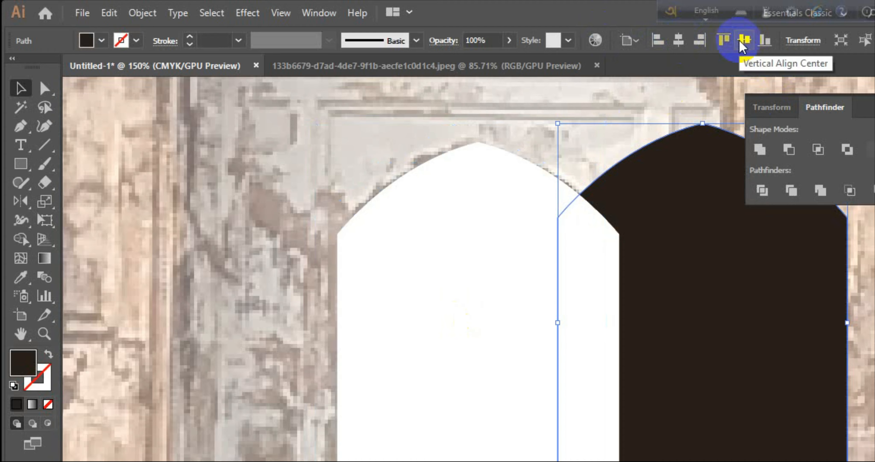
click(744, 42)
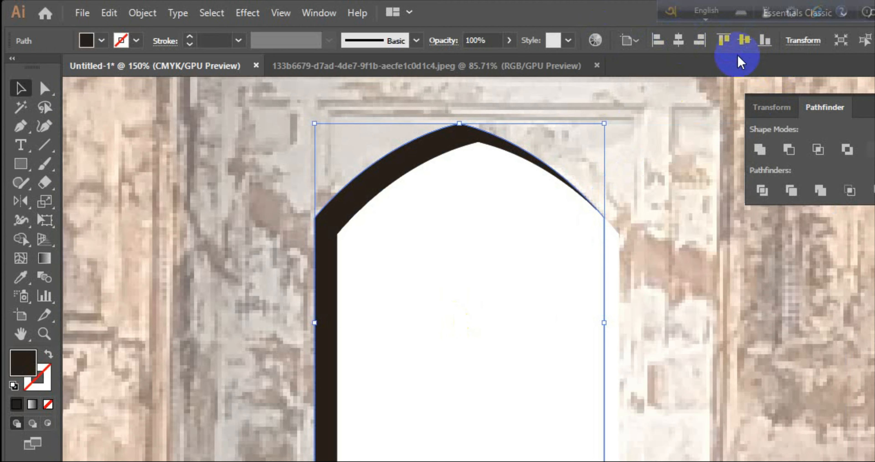
Align the white door and its dark copy to the selection, centring them both horizontally and vertically, and deselect them.
shift+click(555, 233)
click(625, 41)
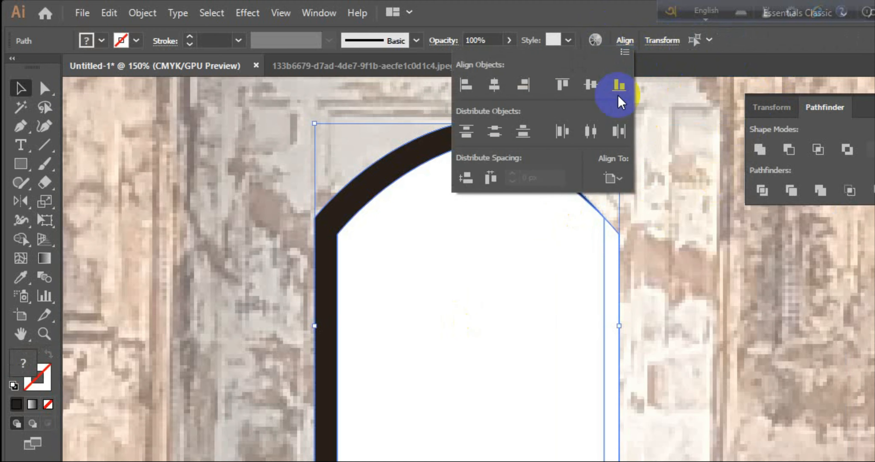
click(617, 178)
click(627, 197)
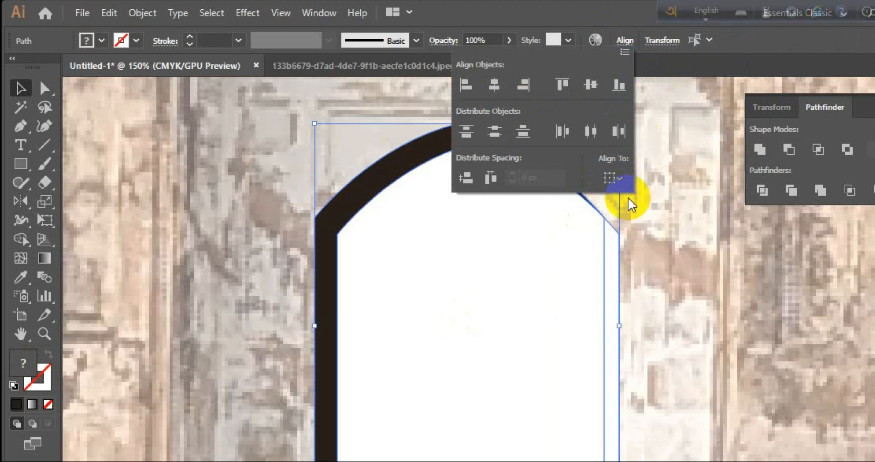
click(500, 93)
click(591, 86)
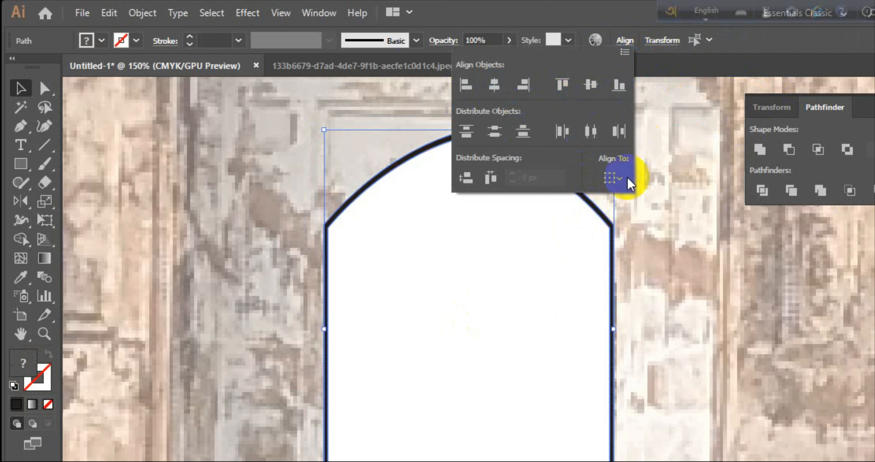
click(711, 401)
click(708, 389)
Recolour the white inner door with a dark brown fill slightly lighter than its surrounding border shape.
click(399, 428)
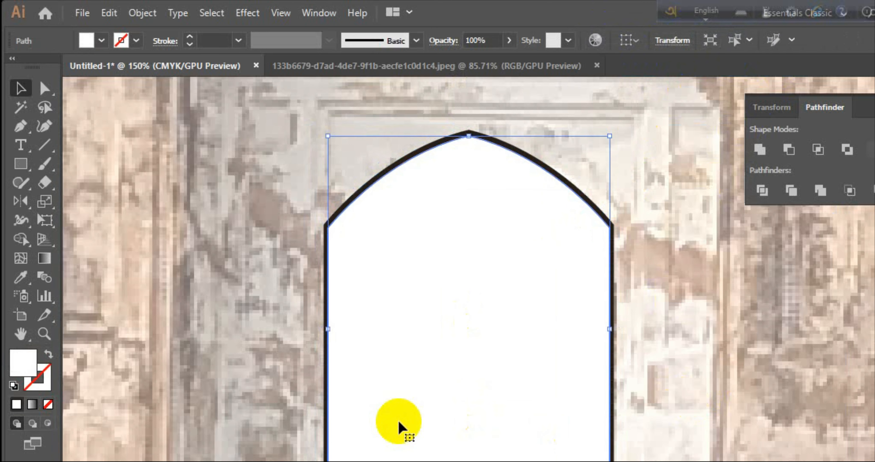
double_click(19, 371)
click(760, 360)
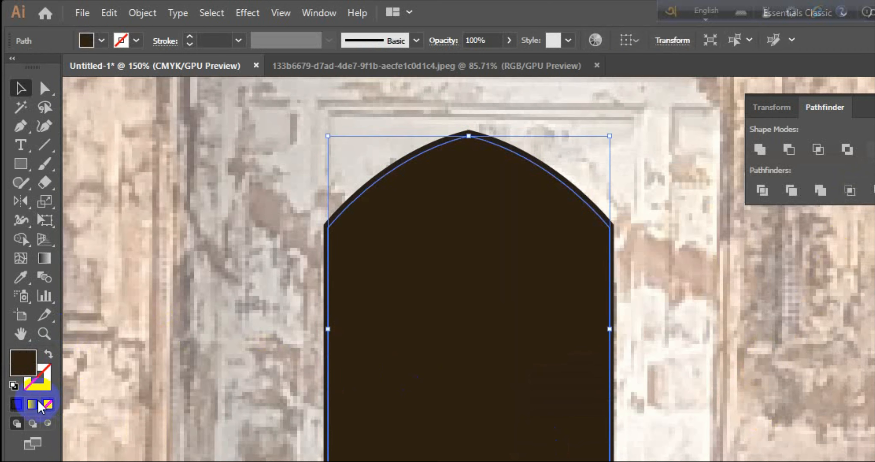
double_click(23, 367)
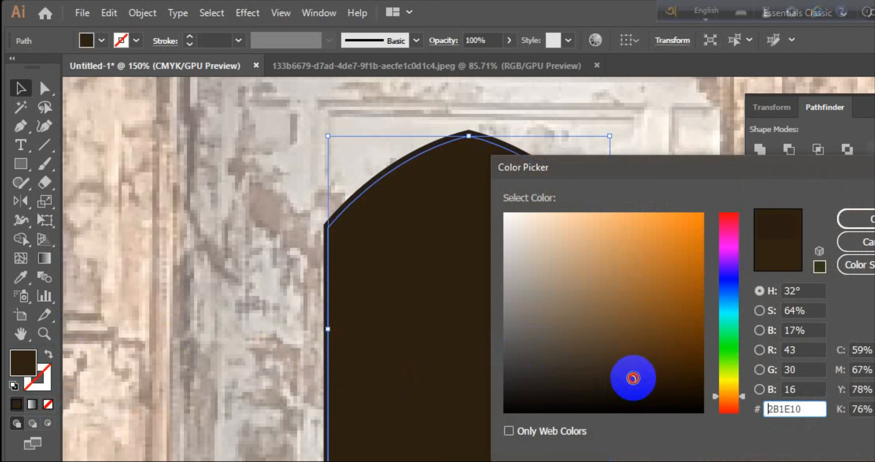
click(865, 231)
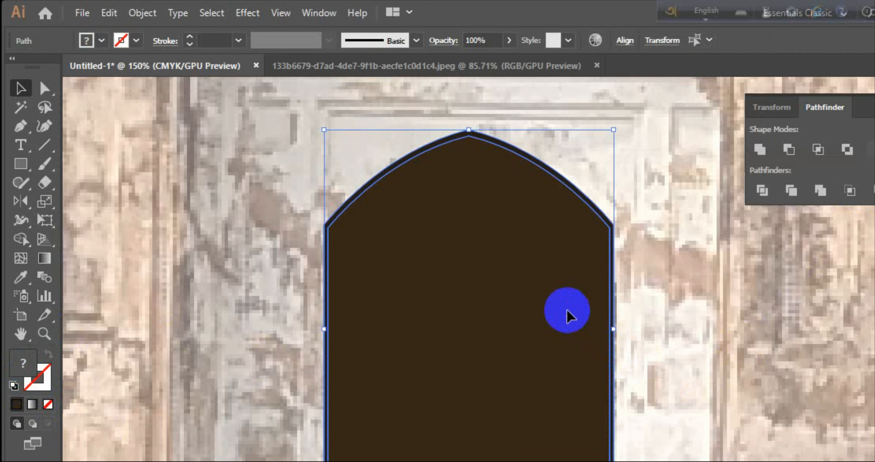
Draw a rectangle around the arched door, filled with light grey sampled from the photo, and send it behind the door.
drag(640, 460, 634, 460)
key(shift+x)
key(i)
click(272, 149)
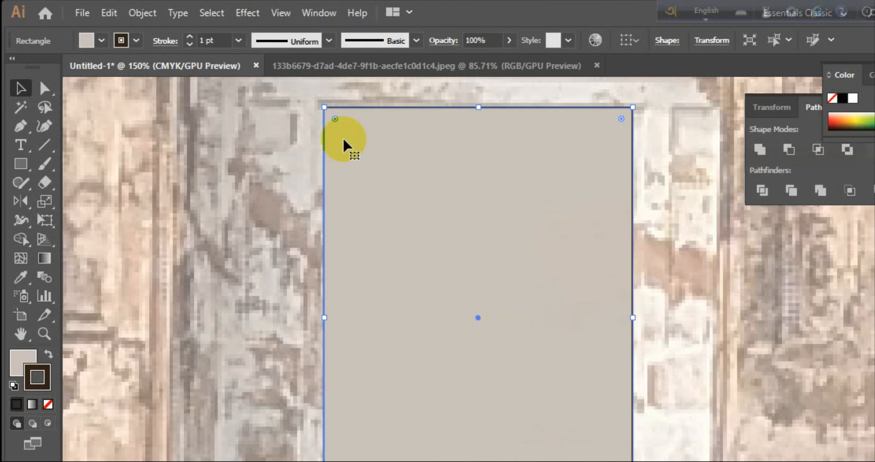
key(ctrl+[)
Add a slightly larger outer frame rectangle behind the door panel, with a sampled grey-brown fill and a 3.072 pt dark brown outline.
shift+click(454, 362)
click(632, 226)
drag(633, 225, 806, 225)
key(i)
click(733, 260)
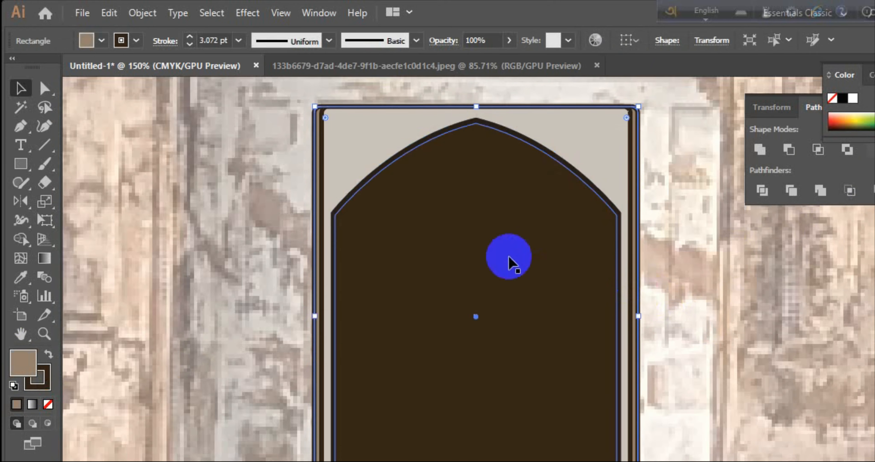
Draw a large grey-brown rectangle with a dark outline over the doorway area, directly beneath the pointed arch in the photo.
shift+click(508, 255)
scroll(492, 315, down, 1)
click(692, 331)
scroll(493, 315, up, 1)
key(m)
drag(303, 194, 639, 460)
Trace the left half of the pointed arch above the rectangle with the Pen tool and reflect it across its centre line.
scroll(471, 306, up, 5)
key(p)
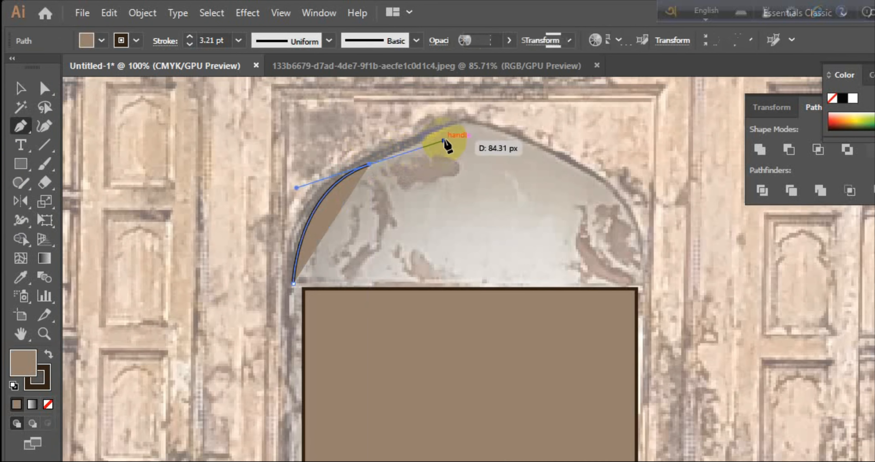
click(464, 121)
alt+click(469, 233)
drag(471, 283, 464, 283)
alt+click(463, 254)
click(303, 392)
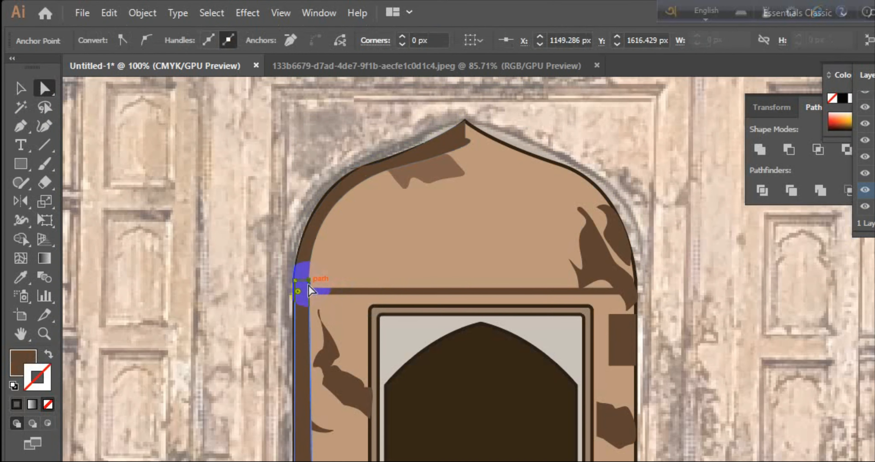
Adjust the top anchor points of the vertical shadow strip so it meets the curved shadow along the arch's left side.
click(46, 89)
click(609, 266)
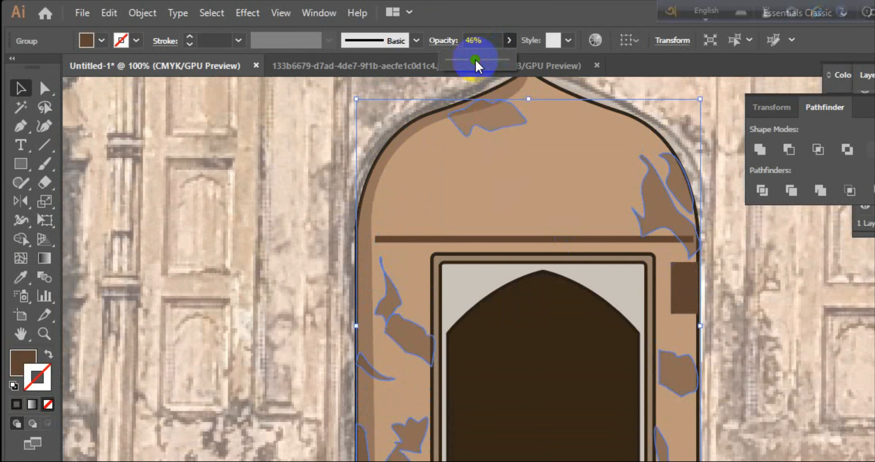
click(247, 12)
click(442, 203)
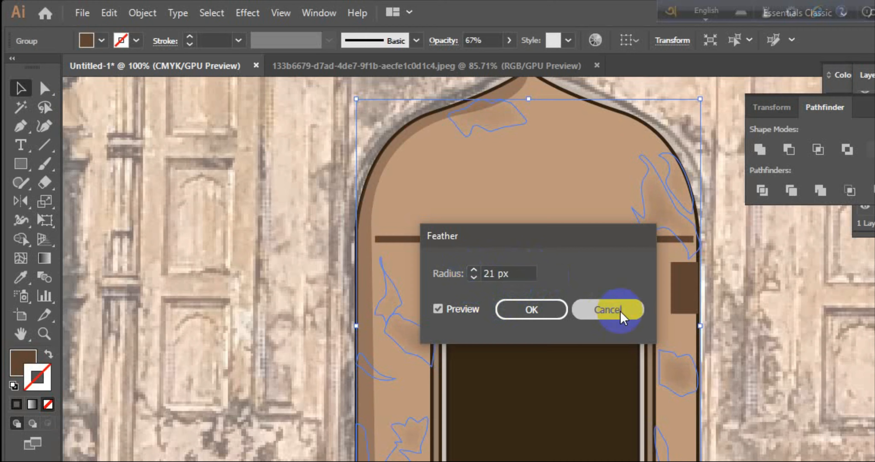
click(608, 310)
Fill the grouped stain patches on the arched wall with a darker brown and lower their opacity to 25%.
click(205, 322)
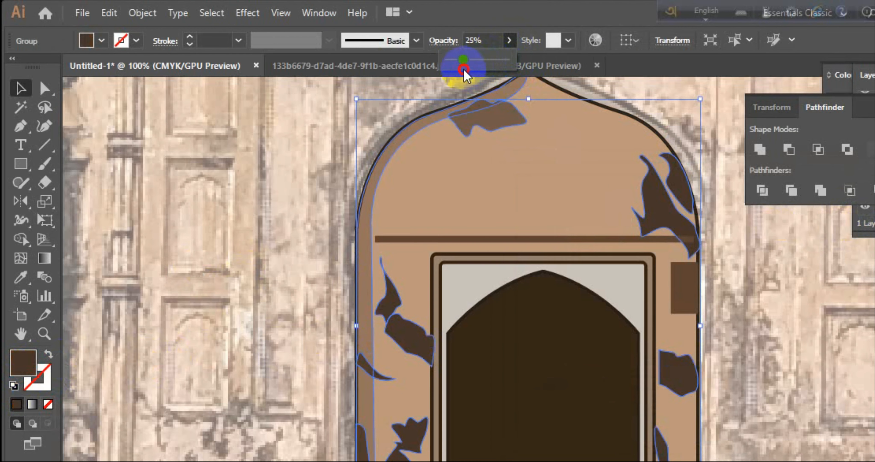
click(235, 203)
click(510, 351)
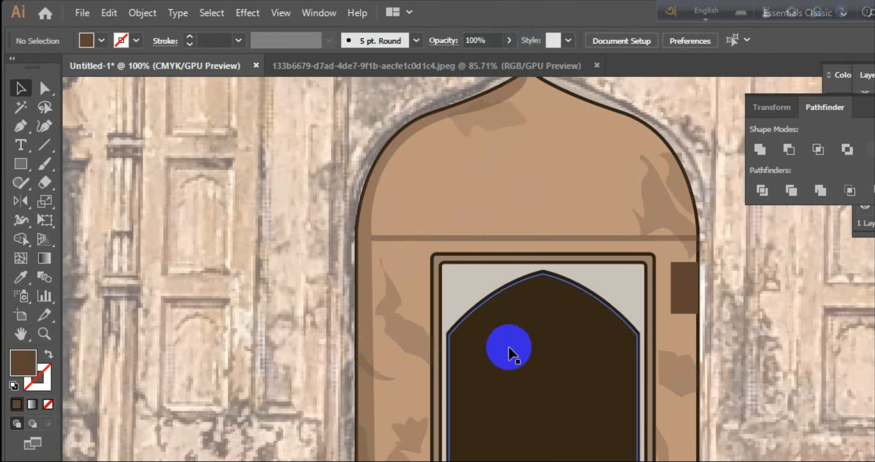
Draw a dark brown rectangle around the pointed arch and send it behind the arch artwork.
scroll(527, 258, up, 4)
key(m)
drag(346, 119, 706, 459)
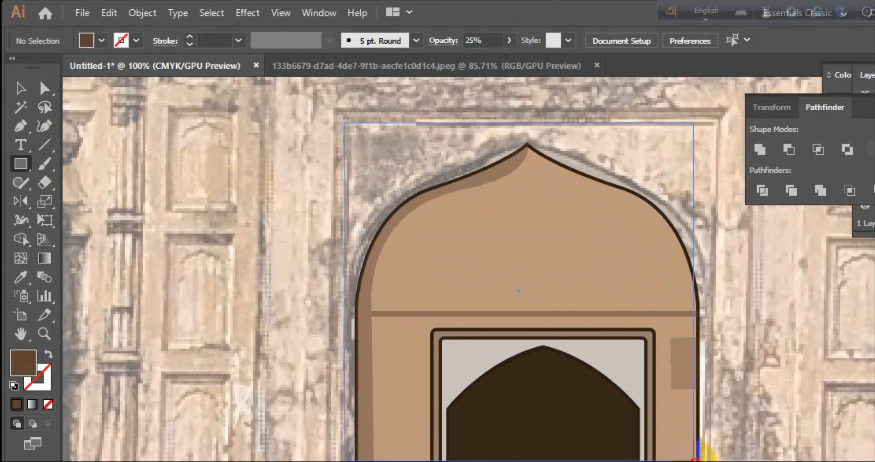
key(v)
key(ctrl+shift+bracketleft)
Add a slightly larger rectangle behind the dark brown one as an outer frame and fill it with a lighter brown.
drag(387, 211, 377, 201)
double_click(23, 363)
click(603, 317)
key(Return)
click(710, 440)
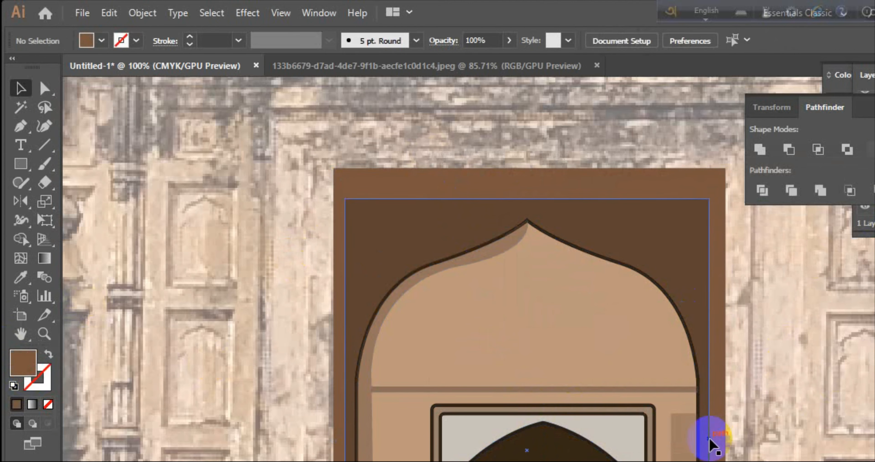
Select the arch's shading shapes and examine the artwork's paths in outline view and pixel preview.
key(ctrl+minus)
click(362, 414)
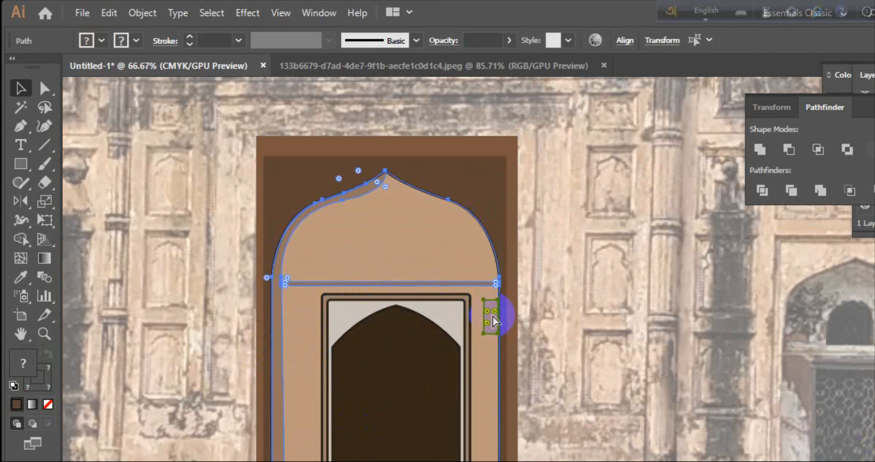
key(ctrl+y)
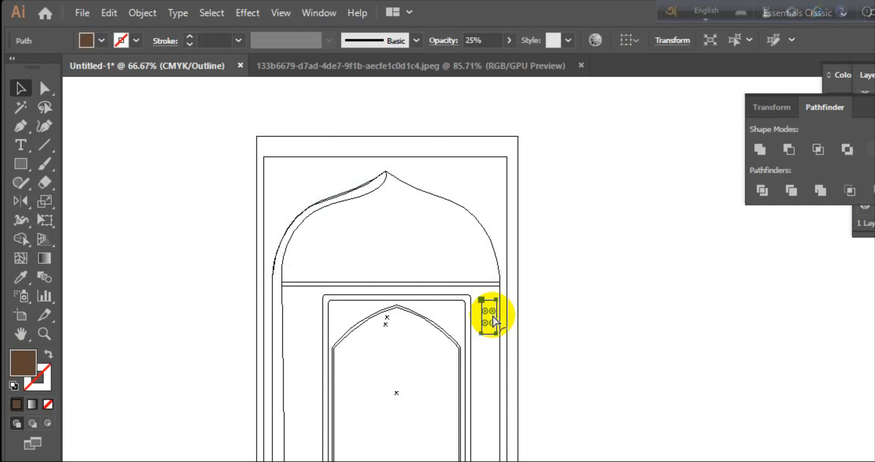
key(ctrl+alt+y)
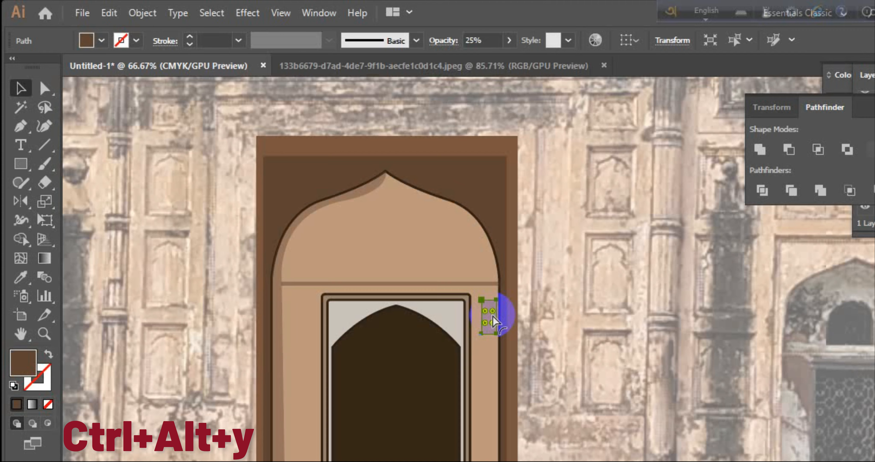
key(ctrl+alt+y)
key(ctrl+alt+y)
Arrange unfilled, mirrored copies of the small curved star into a four-star motif with a light peach outline.
click(366, 282)
click(48, 403)
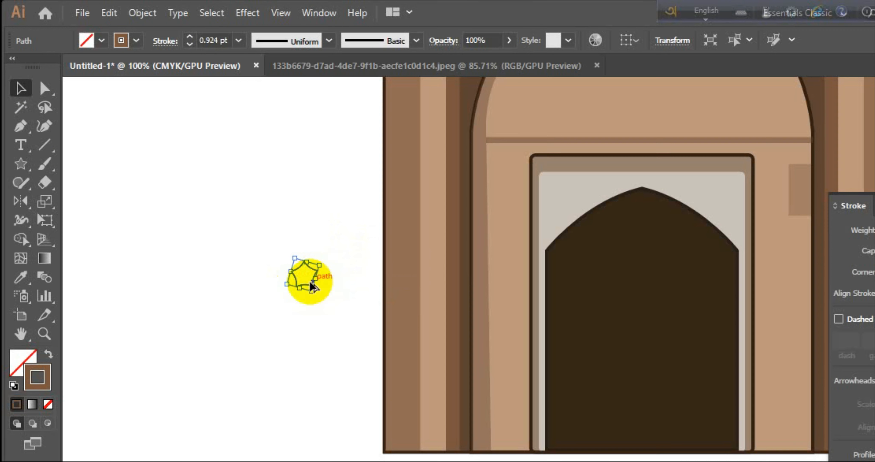
drag(321, 306, 287, 319)
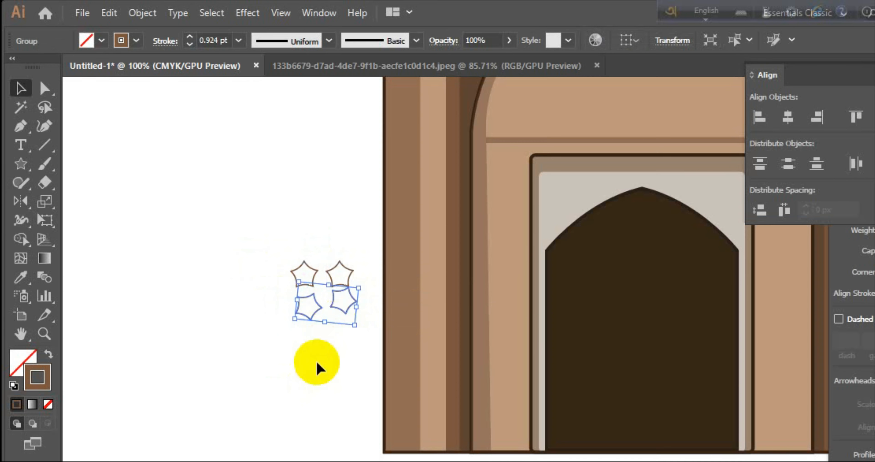
double_click(318, 313)
scroll(317, 312, up, 5)
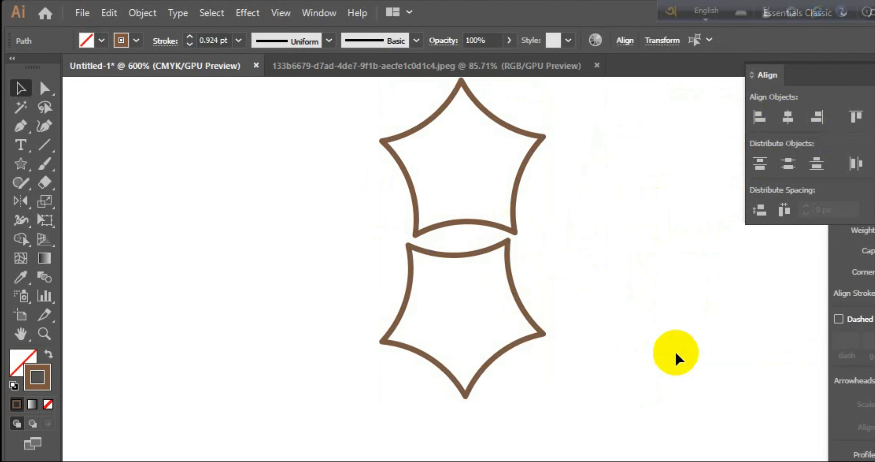
click(46, 386)
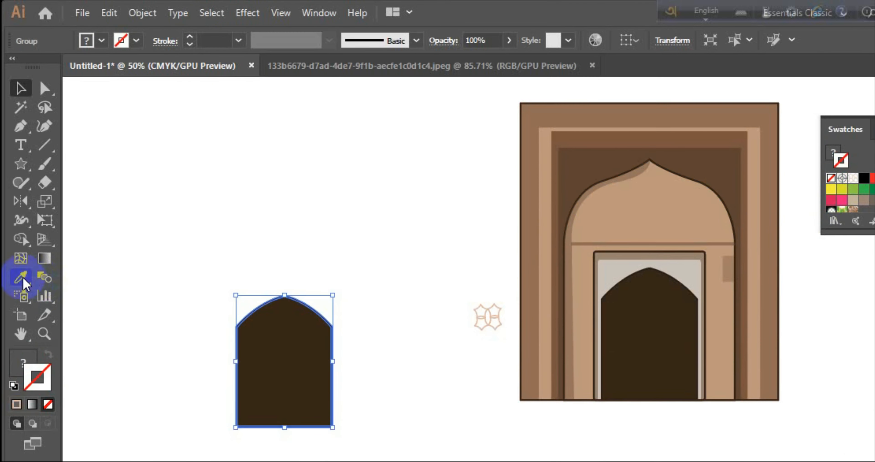
Apply the four-star motif as a lattice pattern over the dark arched doorway.
right_click(268, 351)
click(498, 238)
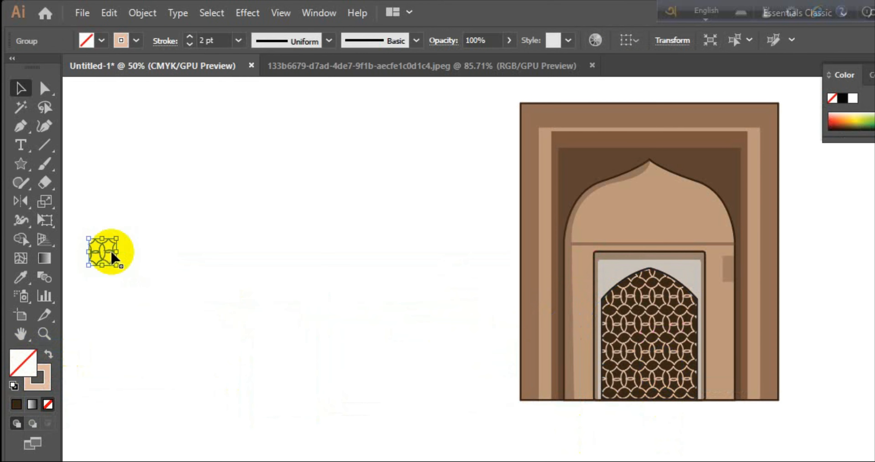
click(545, 251)
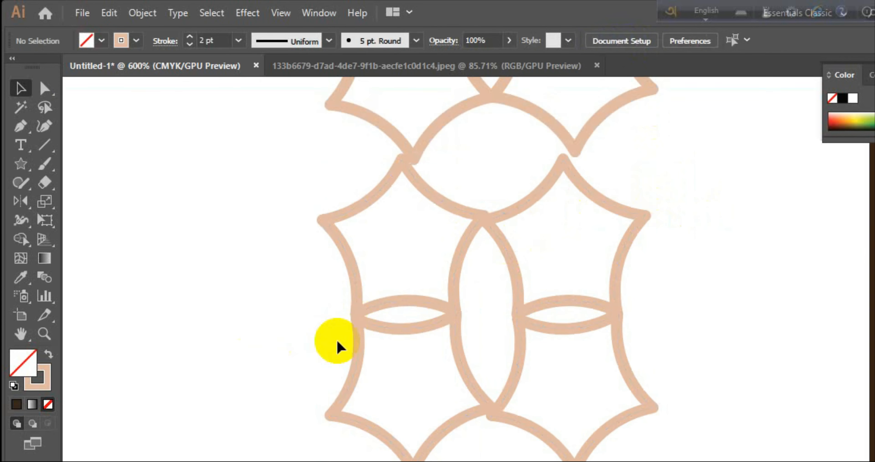
Separate a single star from the enlarged motif and place a copy of the mirrored star pair beside the original.
right_click(460, 86)
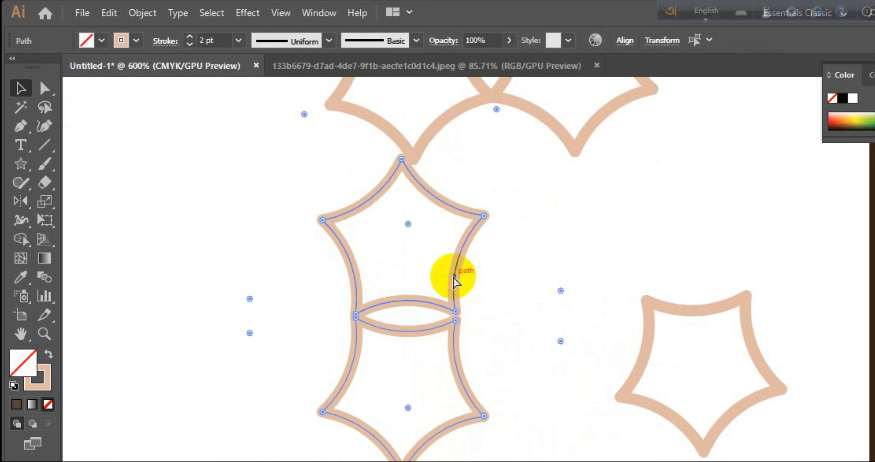
drag(456, 273, 543, 445)
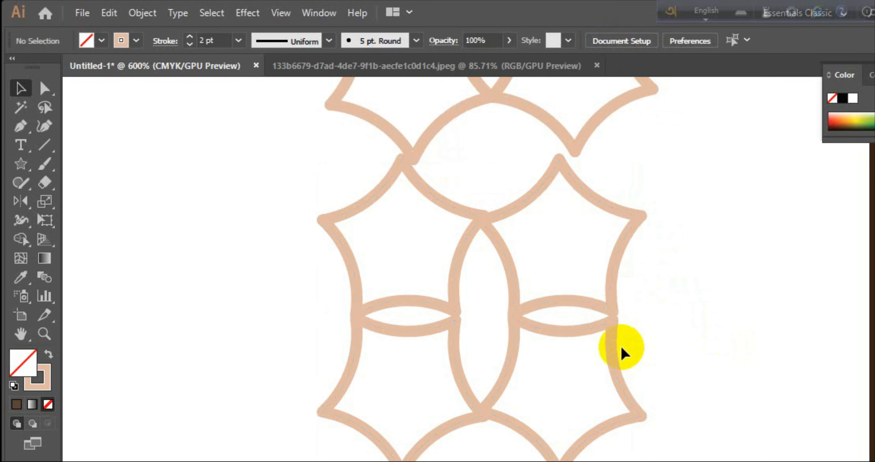
drag(299, 310, 464, 311)
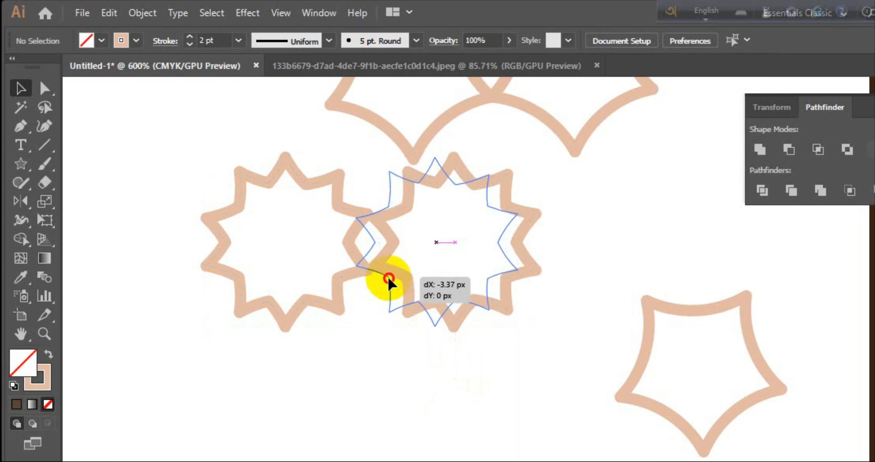
Group four ten-pointed star outlines in a two-by-two tile and fill the arched doorway with the star pattern swatch.
drag(525, 328, 547, 271)
drag(386, 273, 386, 442)
drag(620, 408, 490, 289)
key(ctrl+g)
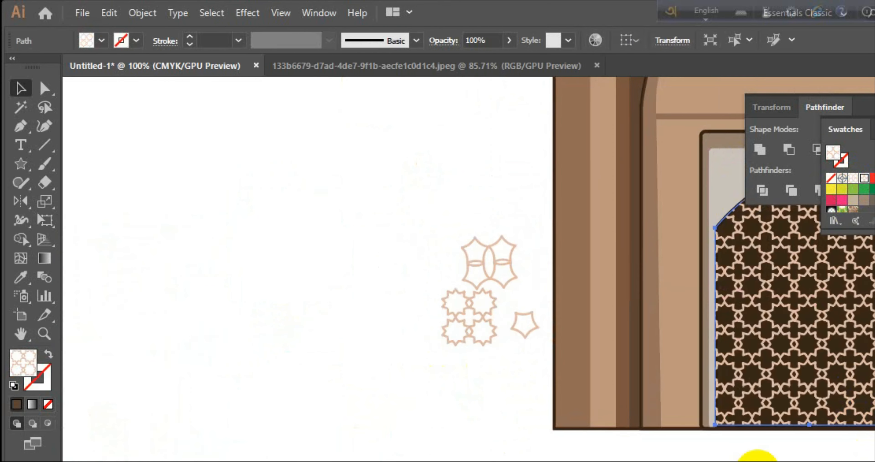
click(864, 178)
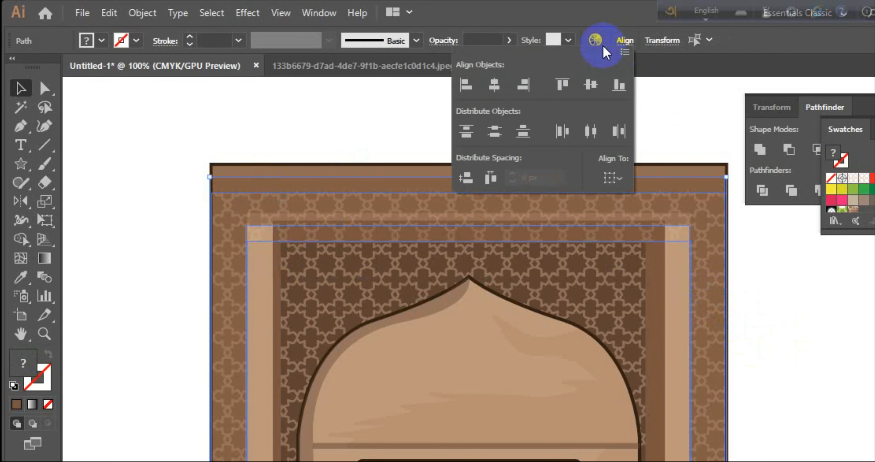
click(635, 269)
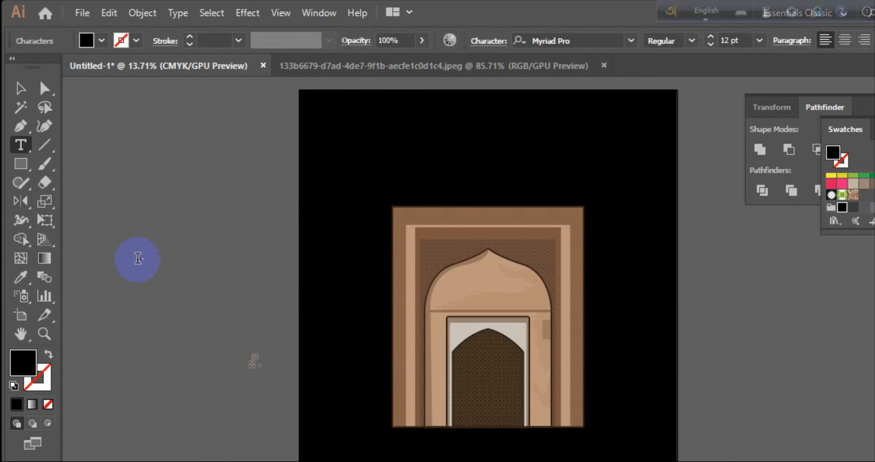
Add the artist's name as small white text at the lower right corner of the gate illustration.
click(138, 258)
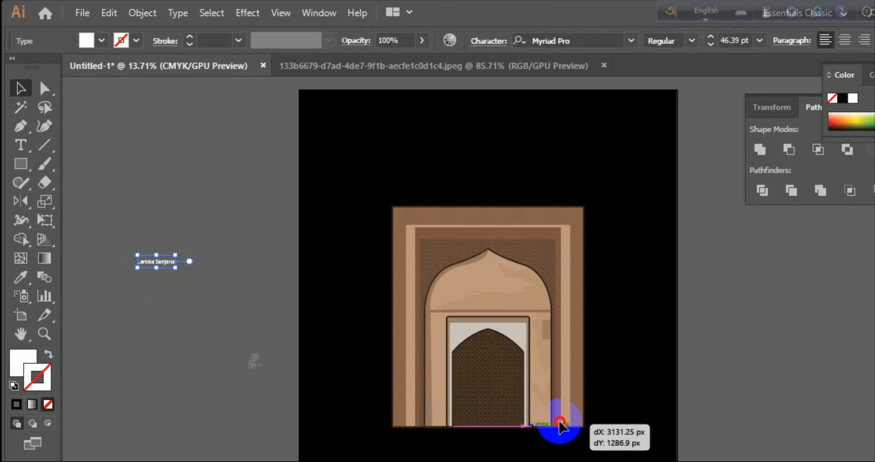
click(78, 321)
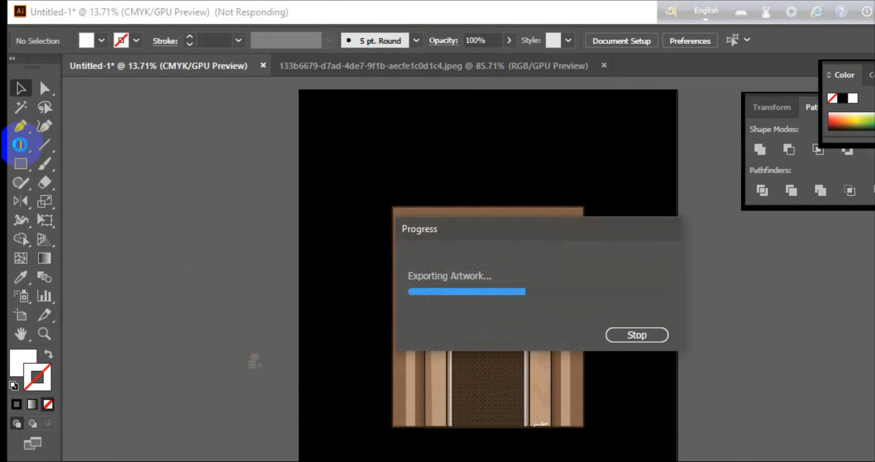
Add the title LALBAGH in a bold white serif font above the gate, with the word Fort in orange script overlapping it.
click(20, 145)
click(123, 262)
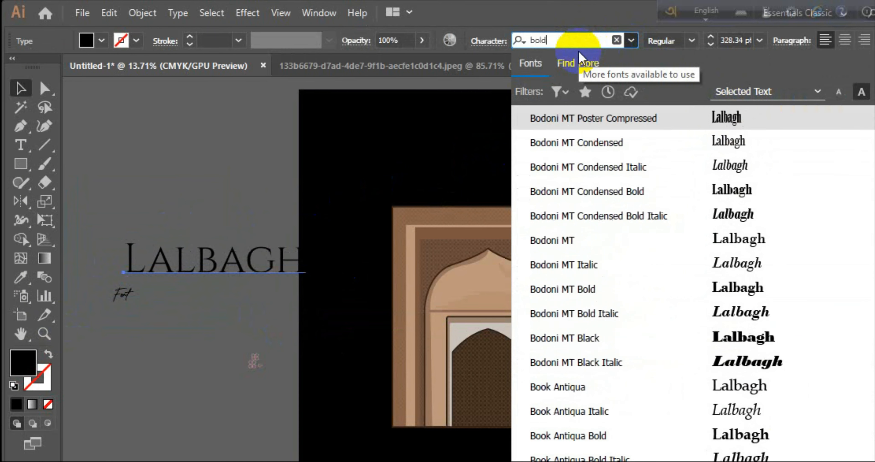
scroll(752, 191, up, 10)
scroll(752, 306, down, 6)
scroll(693, 282, down, 10)
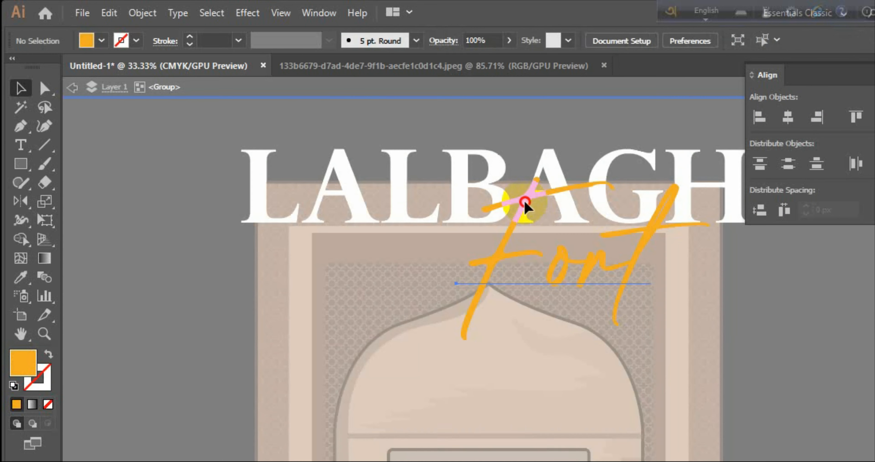
drag(503, 262, 503, 261)
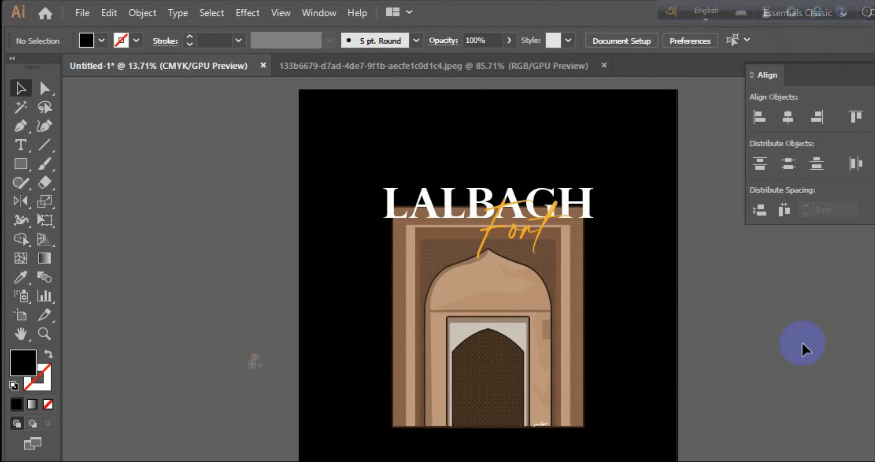
Export the titled artwork as the JPEG Lalbag gate-01 to the Tote bag design folder, using artboards.
click(400, 312)
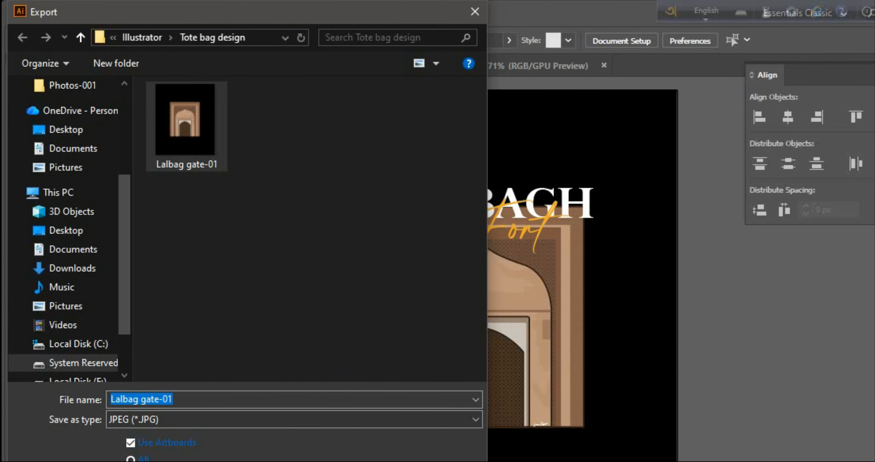
click(596, 461)
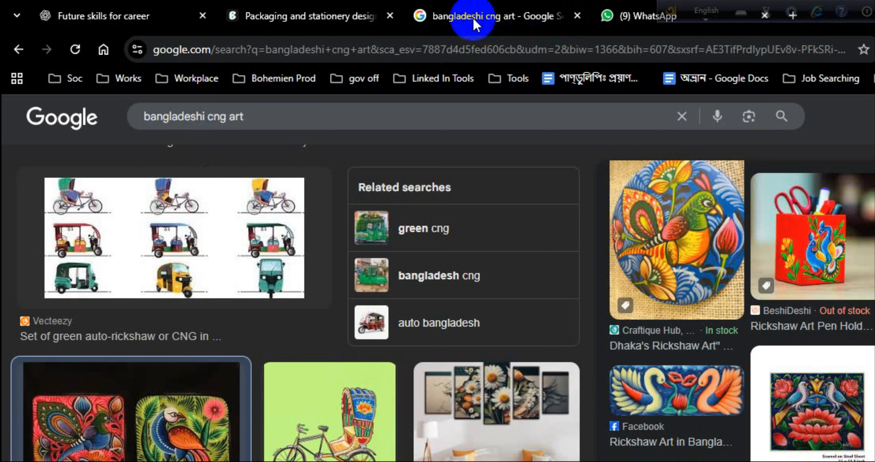
Save the document as an Adobe Illustrator file named LAlbagh in the Tote bag design folder.
click(82, 10)
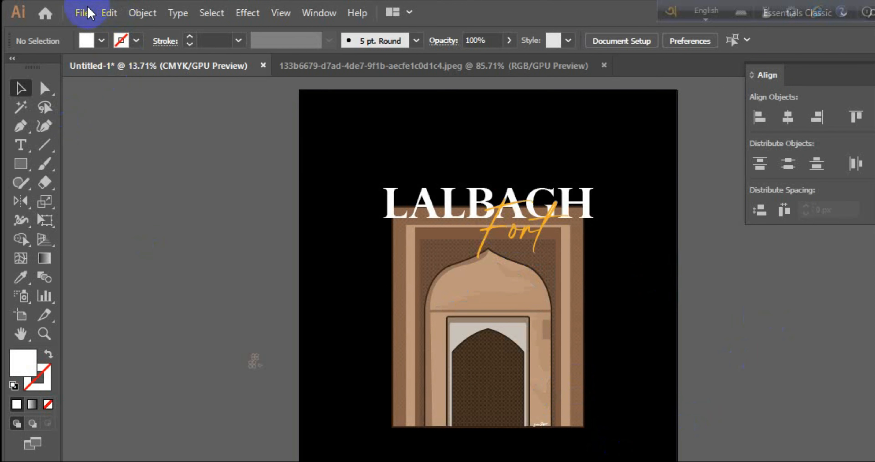
click(117, 165)
text(LAlbagh)
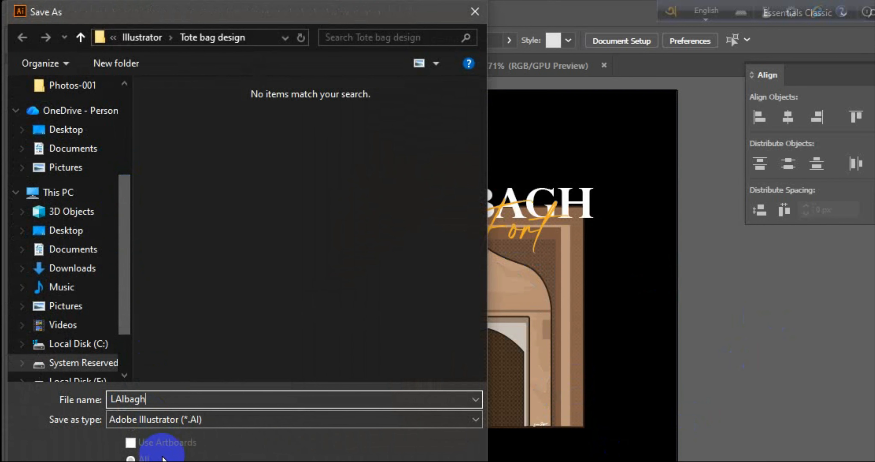
Switch to Photoshop and open the image Lalbag gate-01-01 from the Tote bag design folder.
click(36, 9)
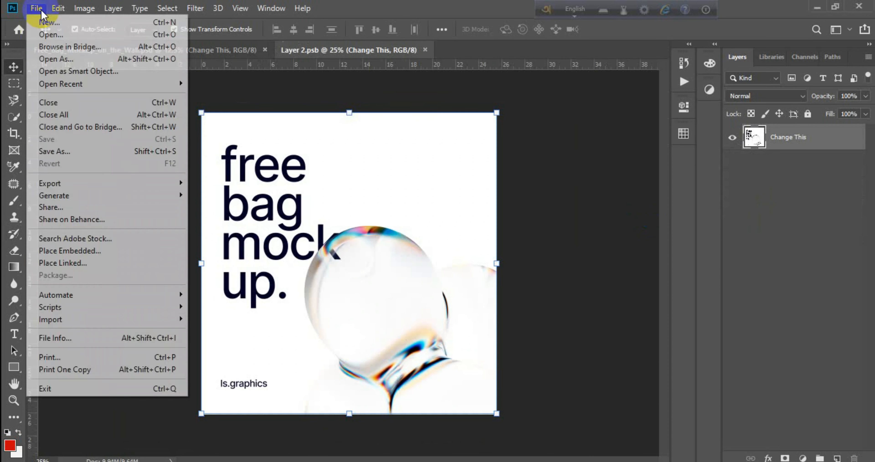
click(51, 34)
click(68, 214)
double_click(365, 223)
scroll(339, 222, down, 10)
double_click(151, 217)
click(230, 105)
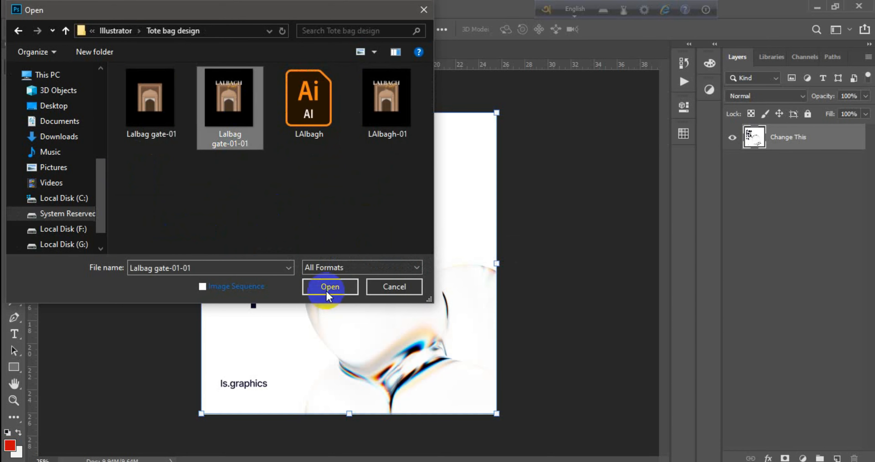
click(329, 287)
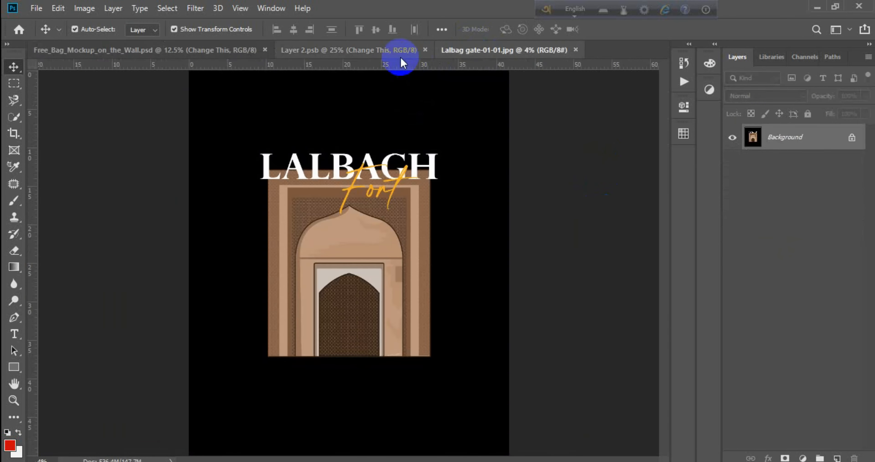
Bring the gate artwork into the Layer 2.psb mockup design, scale it down to 15.36%, and position it over the canvas.
drag(401, 62, 356, 262)
key(ctrl+t)
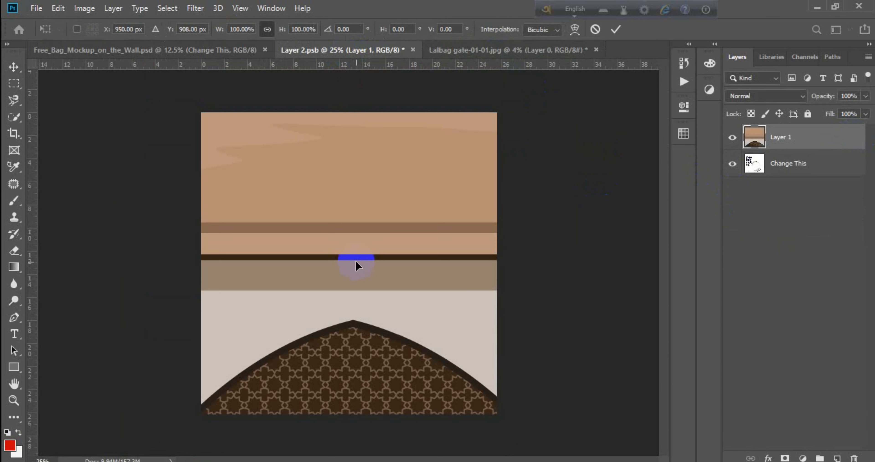
key(ctrl+0)
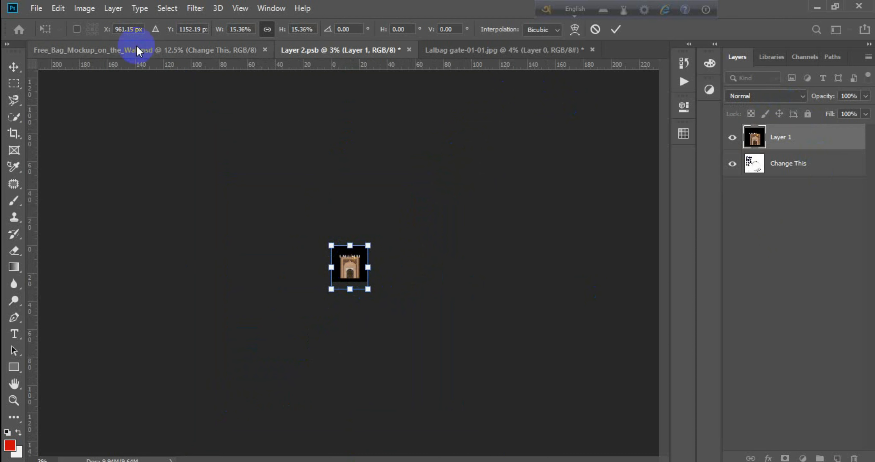
key(ctrl+0)
click(615, 30)
drag(348, 338, 344, 253)
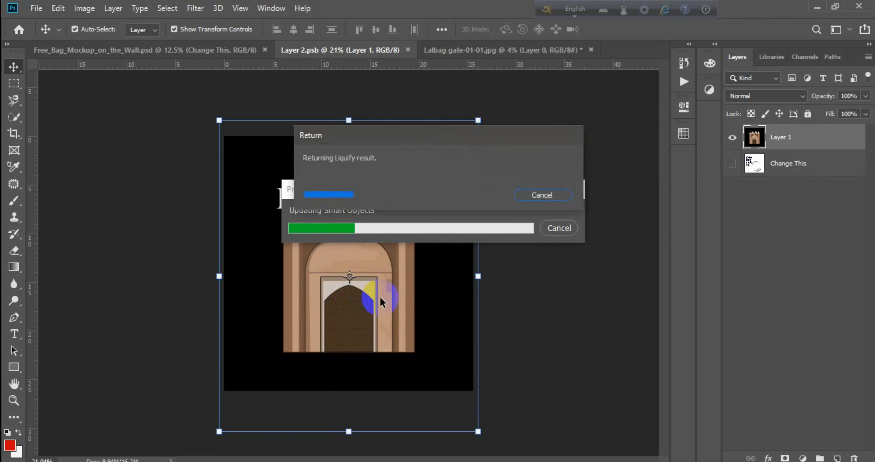
Save the tote bag mockup as the JPEG Free_Bag_Mockup_on_the_Wall in the Tote bag design folder, at maximum quality 12.
click(197, 50)
click(36, 8)
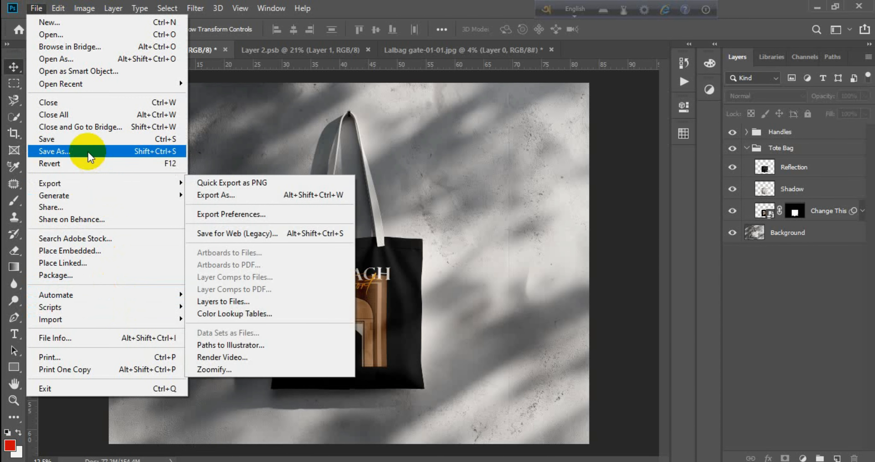
click(87, 147)
scroll(65, 163, down, 1)
scroll(303, 153, down, 5)
double_click(376, 105)
double_click(227, 189)
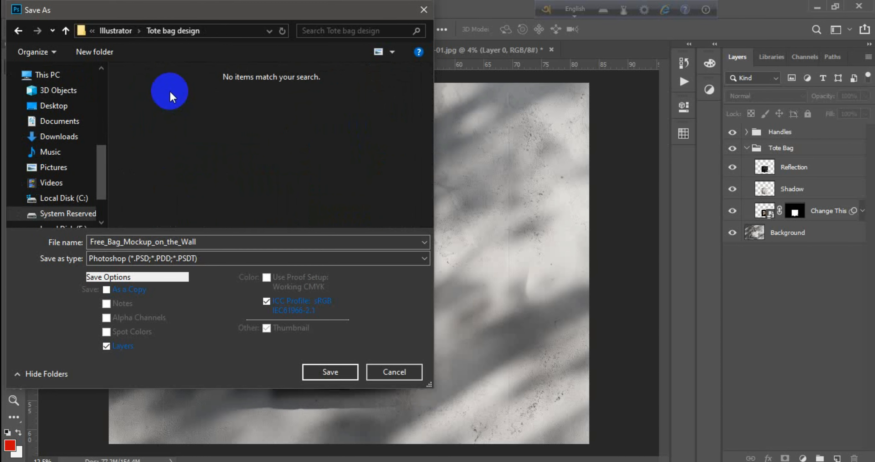
click(425, 258)
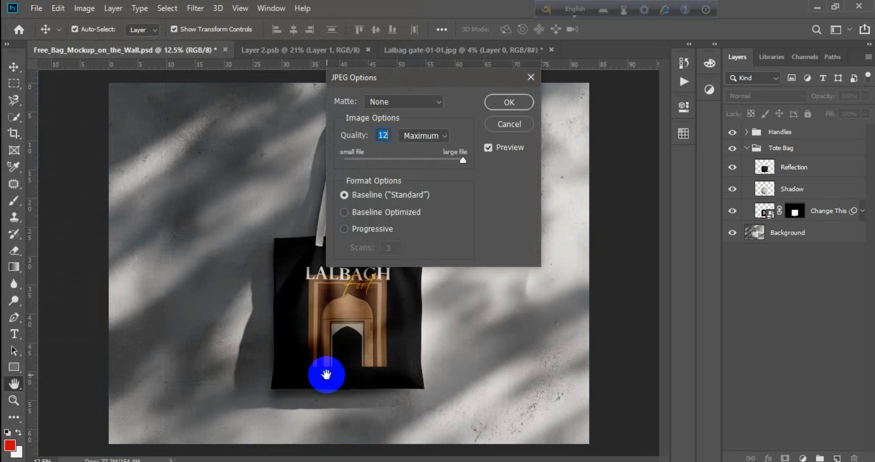
key(Return)
Open free-hoodie-on-hanger-mockup from its folder in Downloads.
click(36, 9)
click(61, 35)
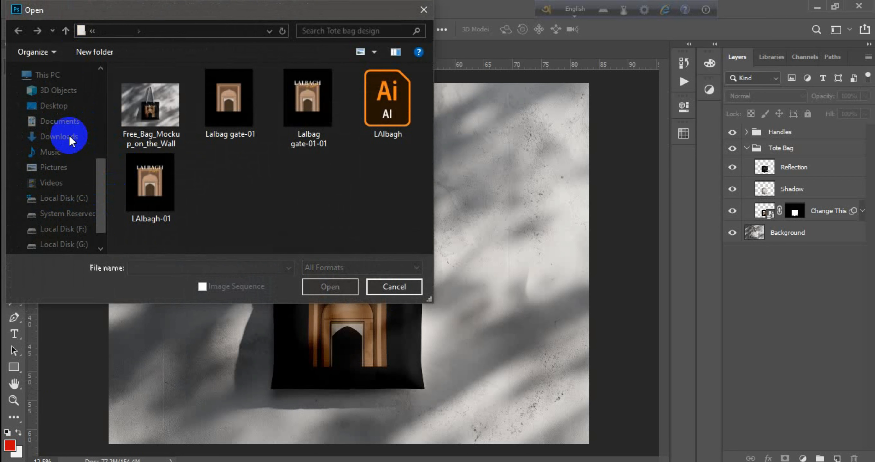
click(70, 138)
double_click(373, 144)
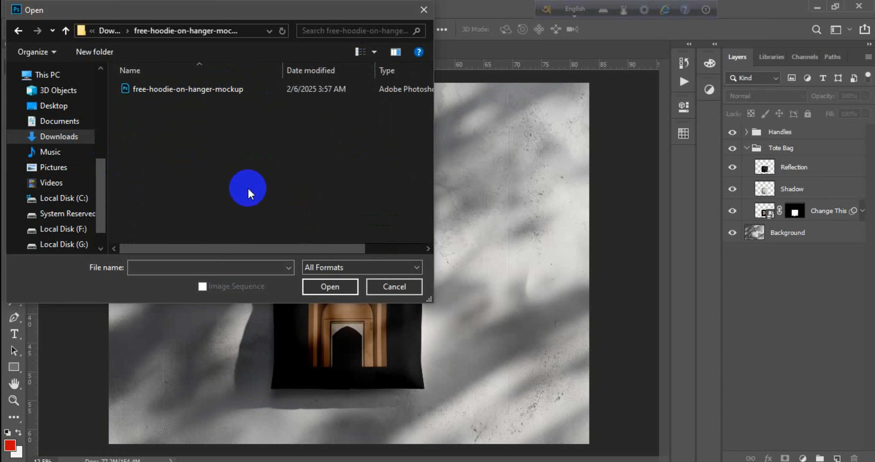
click(325, 291)
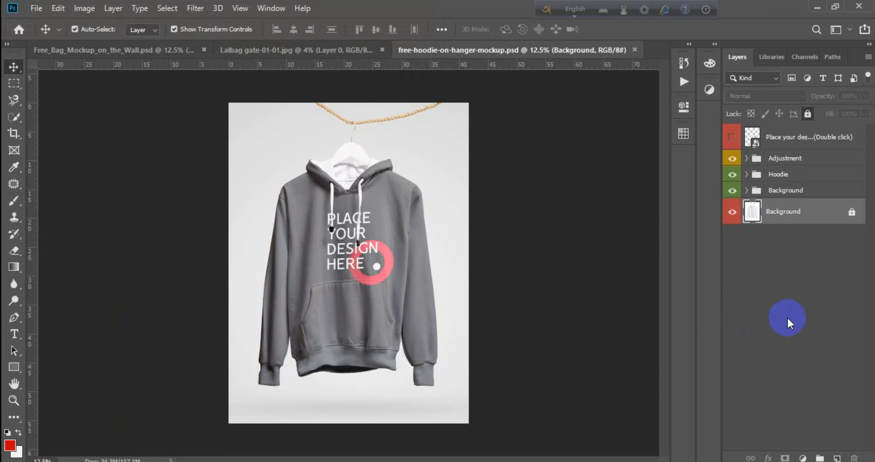
Open the hoodie's design smart object, hide the Place Your Design Here layer, and paste in the Lalbag gate-01-01 artwork.
double_click(755, 142)
click(733, 164)
click(251, 50)
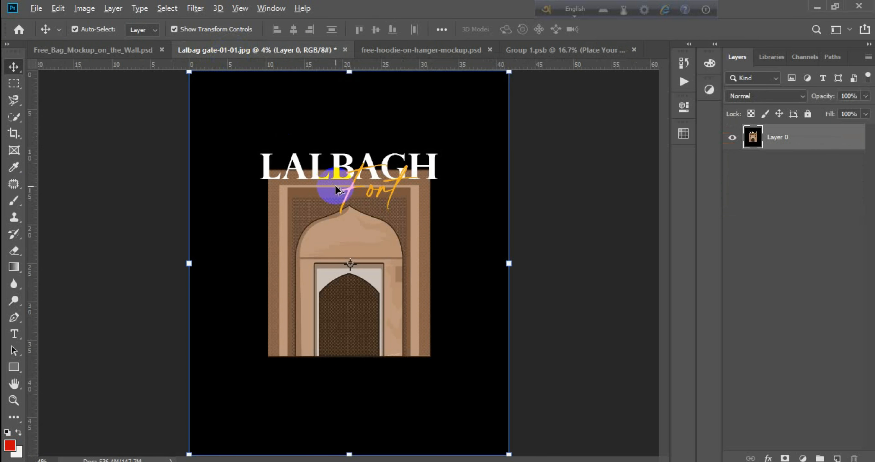
key(ctrl+c)
click(558, 50)
key(ctrl+v)
Scale the pasted gate artwork down to about the size of the Group 1.psb canvas and center it.
key(ctrl+minus)
key(ctrl+minus)
key(ctrl+minus)
key(ctrl+minus)
key(ctrl+minus)
key(ctrl+minus)
key(ctrl+minus)
drag(429, 166, 348, 269)
key(ctrl+0)
mouse_move(365, 281)
mouse_down()
mouse_move(351, 263)
mouse_move(348, 281)
mouse_up()
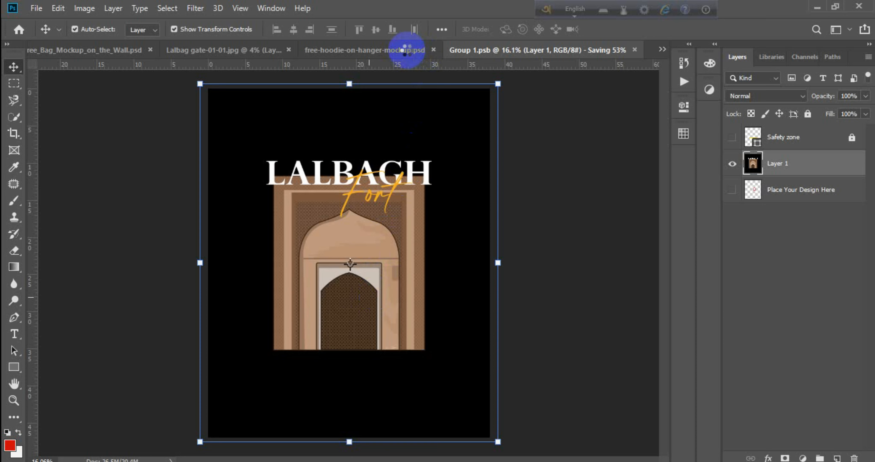
Readjust the artwork's size in Group 1.psb, save the smart object, and return to the hoodie mockup.
drag(498, 84, 344, 268)
key(ctrl+z)
drag(263, 353, 340, 261)
key(ctrl+s)
key(Return)
click(392, 56)
Change the Hoodie color fill in the Hoodie group to black.
click(747, 174)
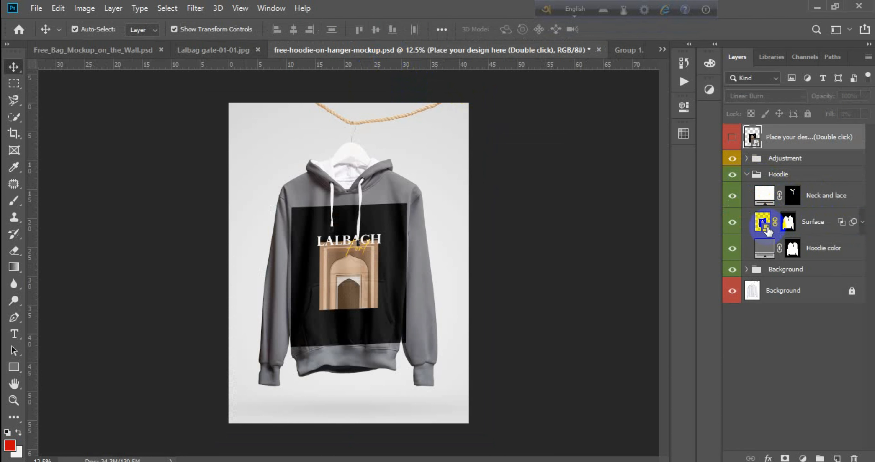
double_click(764, 250)
click(271, 251)
click(561, 82)
Check the design smart object and toggle the placeholder and Hoodie color layers to examine how the print displays on the hoodie.
click(598, 51)
click(375, 54)
click(752, 136)
click(734, 141)
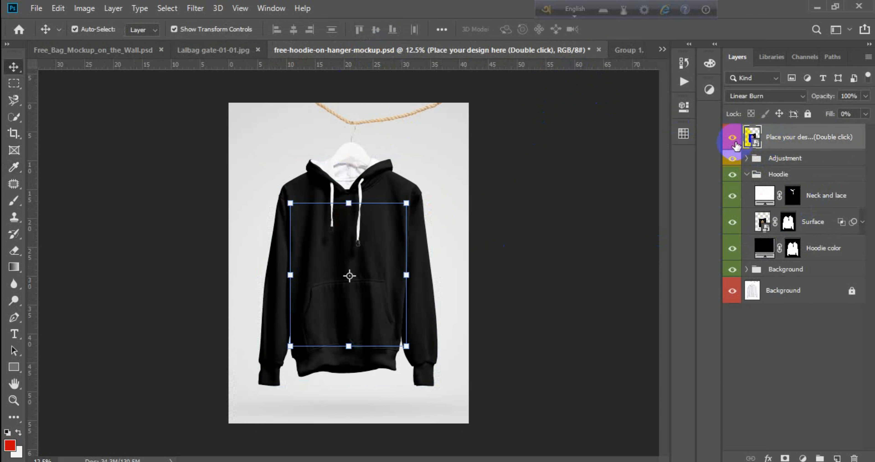
double_click(751, 141)
click(404, 51)
click(792, 247)
click(731, 248)
click(732, 248)
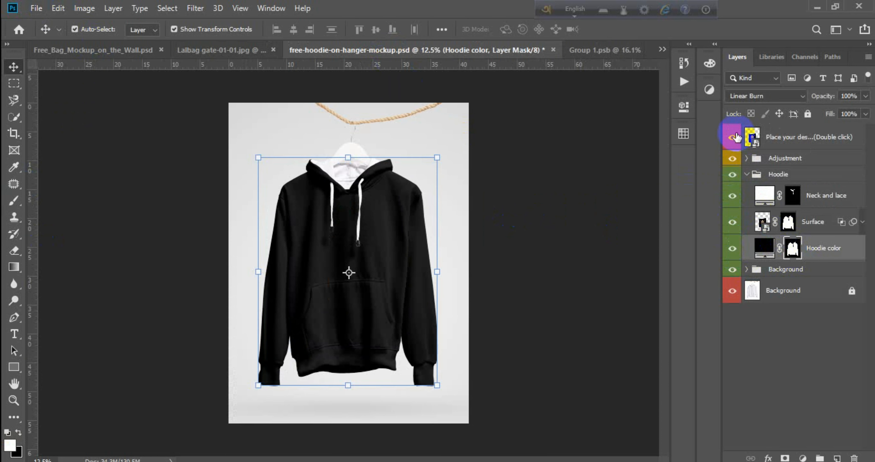
Move the Safety zone layer below Layer 1 in Group 1.psb and check the smart object behind the Surface layer.
click(747, 174)
click(622, 50)
click(401, 50)
double_click(753, 138)
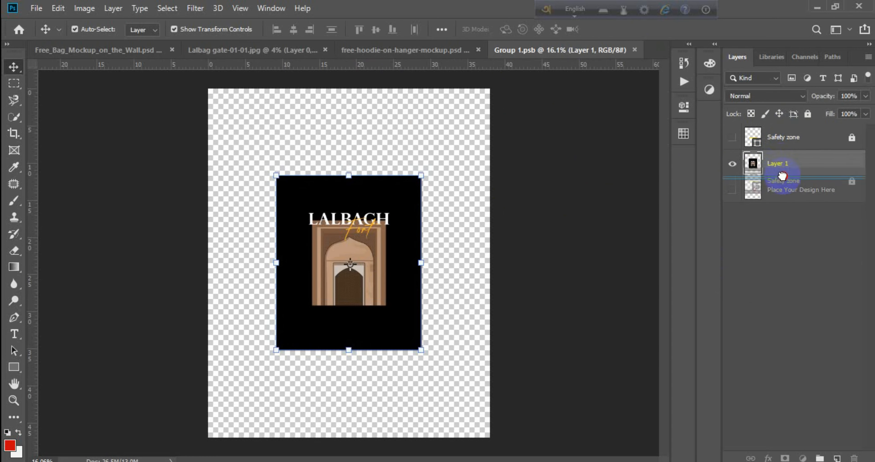
click(407, 50)
click(747, 174)
double_click(763, 223)
click(427, 51)
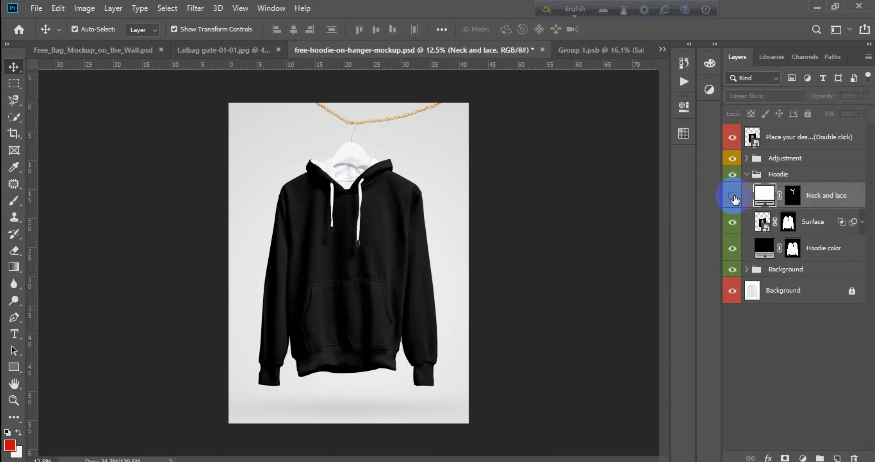
Toggle the Neck and lace, background color and Hoodie color layers to examine what each one controls.
double_click(764, 248)
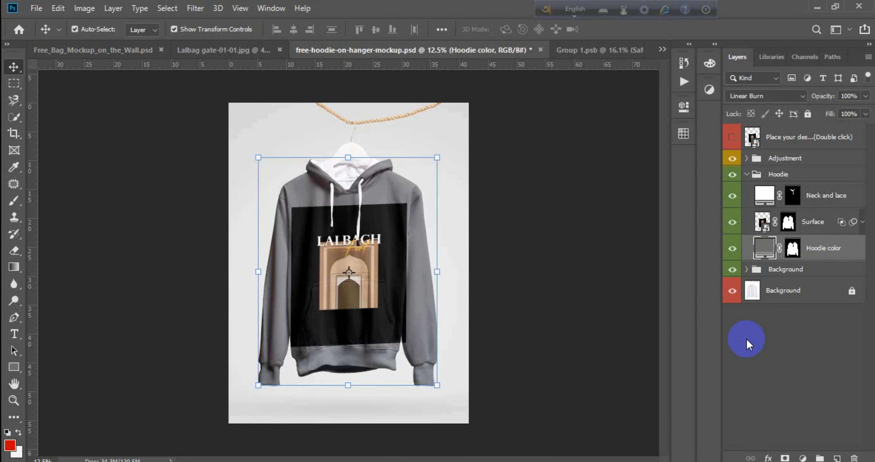
click(732, 196)
click(747, 269)
click(732, 343)
click(733, 343)
click(732, 196)
click(732, 196)
click(733, 248)
click(732, 248)
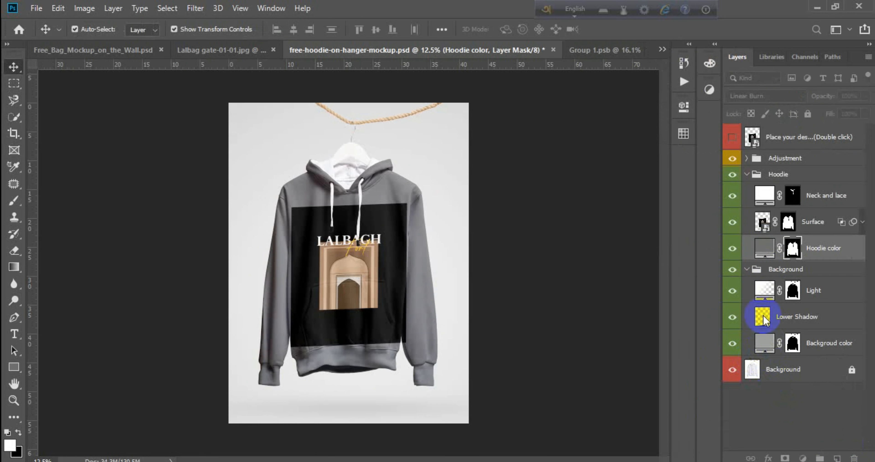
Try black 000000 as the Hoodie color fill.
double_click(764, 248)
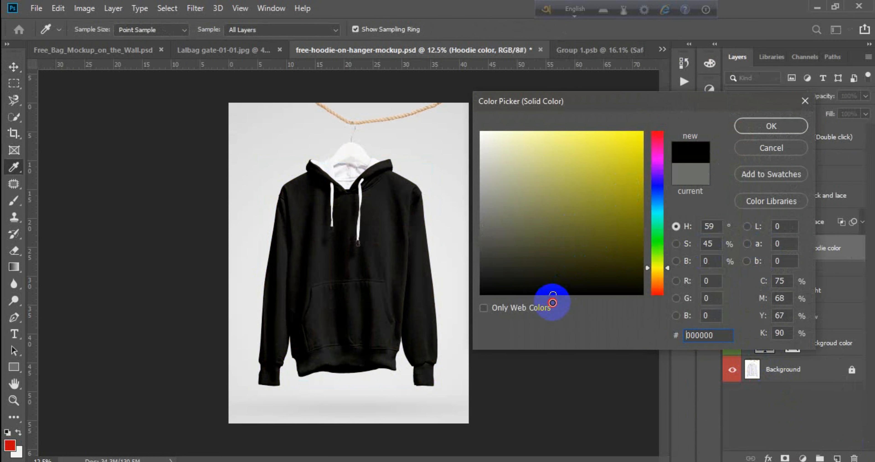
click(479, 247)
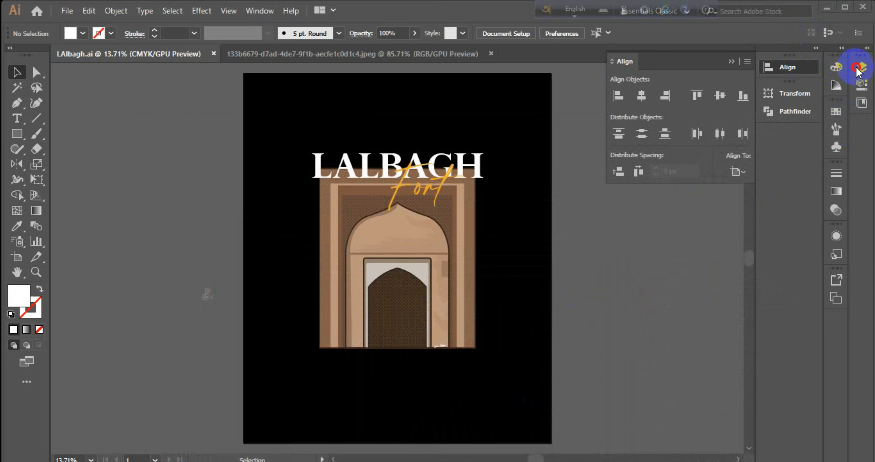
Switch to Illustrator, hide the black background rectangle, and export the artwork as the PNG LAlbagh to the Tote bag design folder.
click(866, 73)
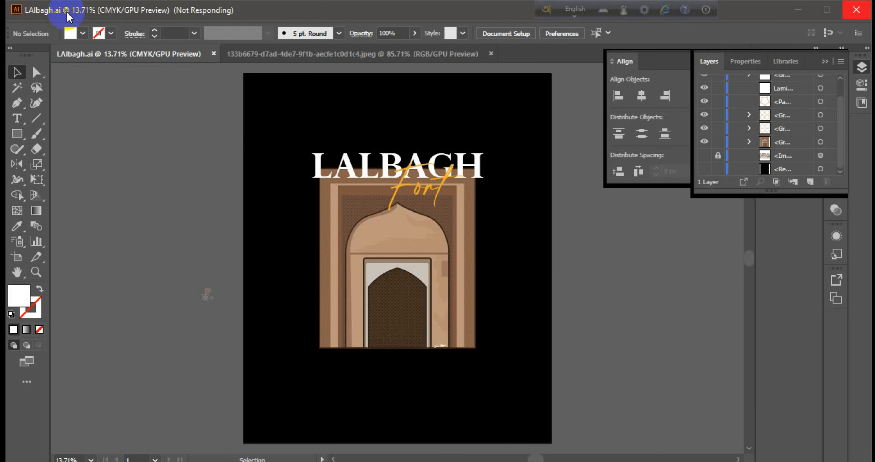
click(67, 13)
click(281, 252)
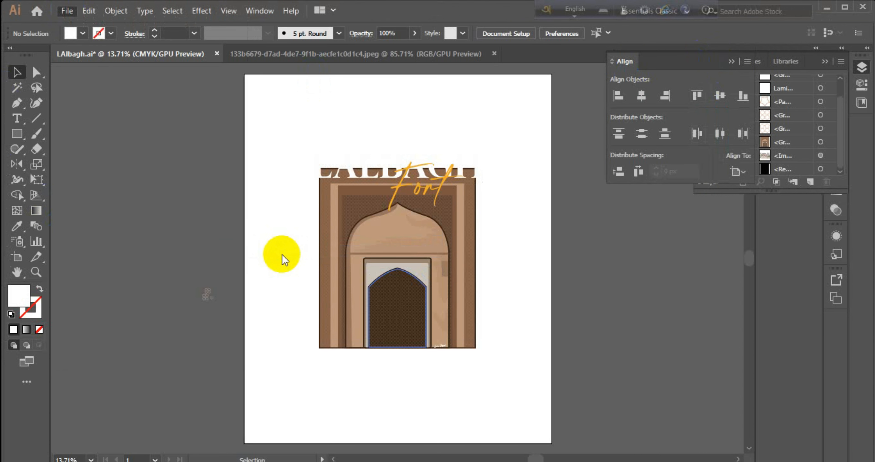
click(186, 361)
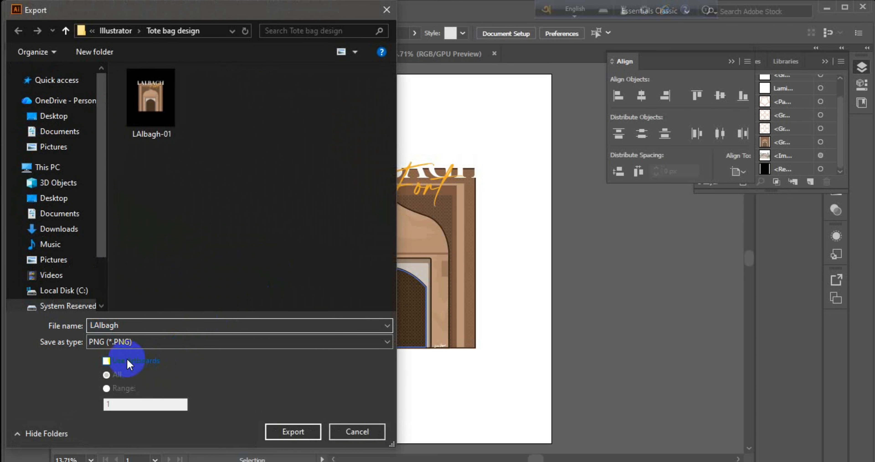
click(273, 431)
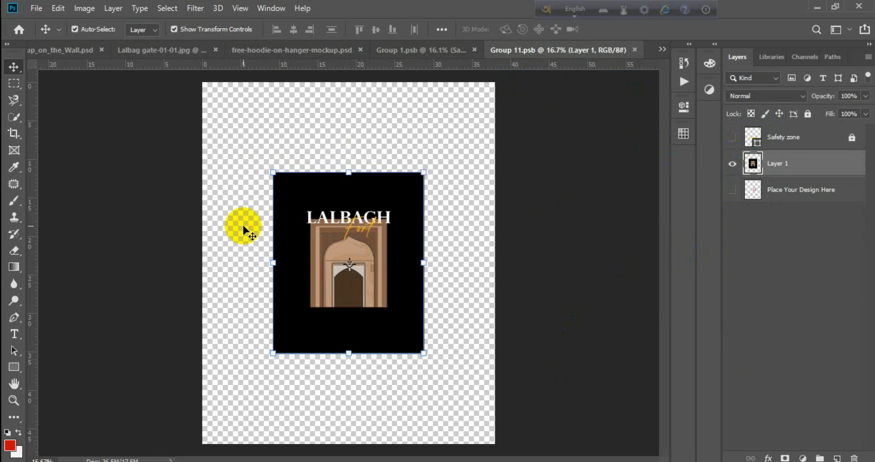
Browse for the exported image in Photoshop, then return to Illustrator and export the PNG LAlbagh again using artboards.
click(36, 8)
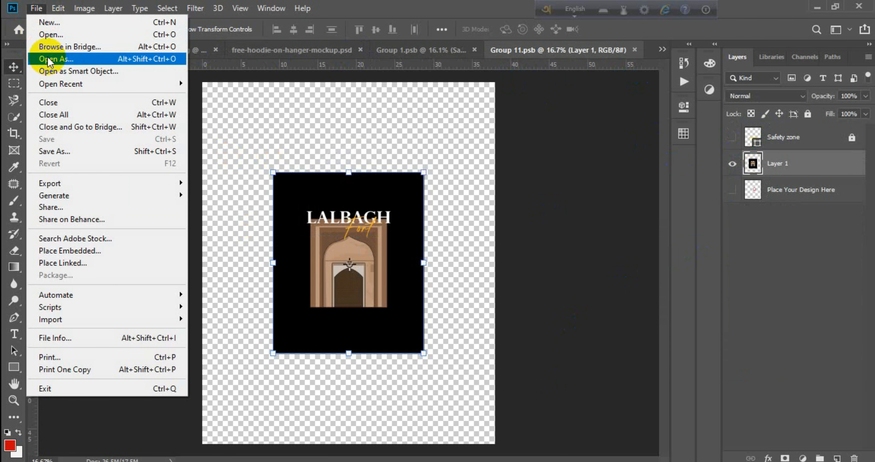
click(39, 58)
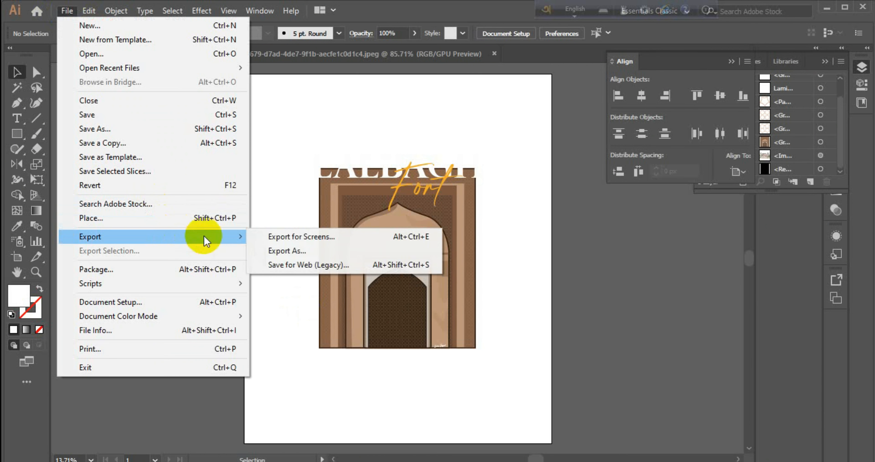
click(293, 252)
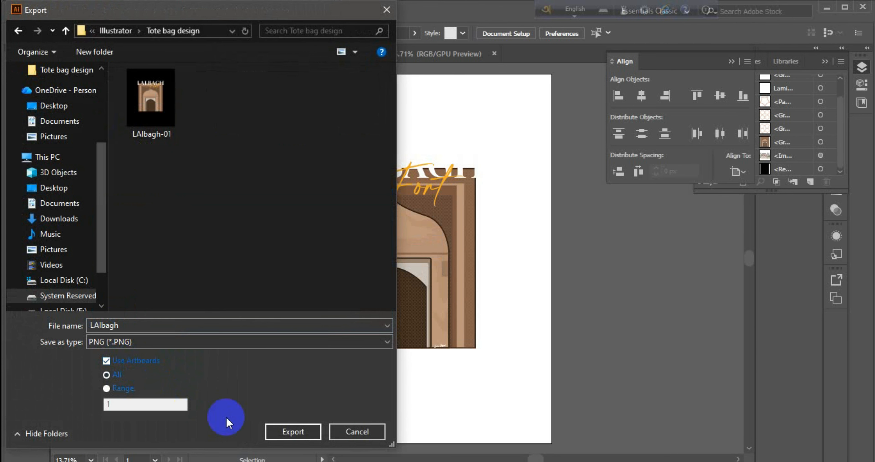
click(289, 430)
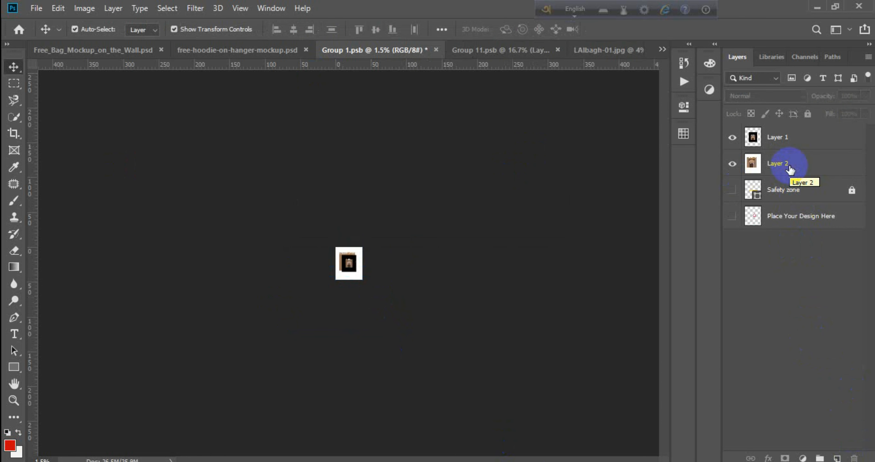
Delete the white-backed Layer 2 from Group 1.psb and bring in the artwork from LAlbagh-01.png instead.
key(Delete)
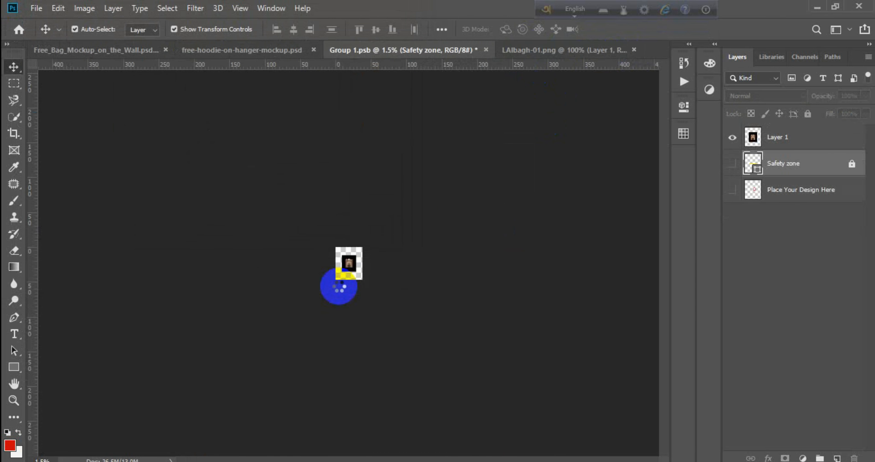
drag(340, 287, 348, 51)
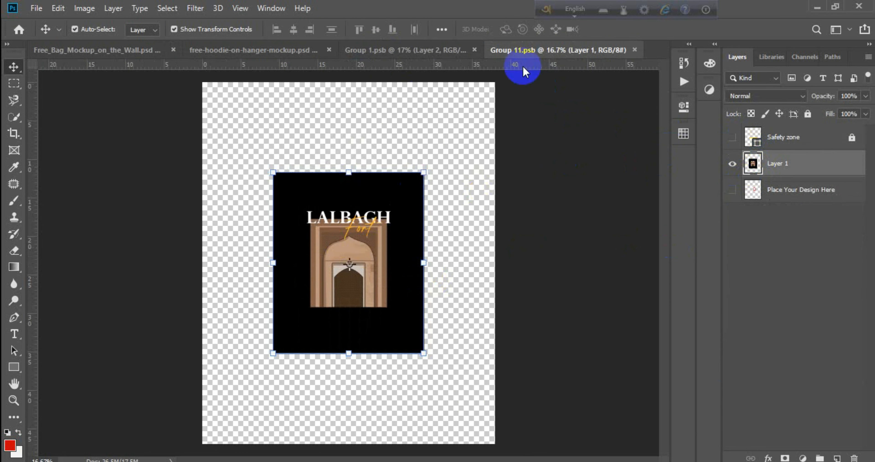
Open LAlbagh-01.png, place its artwork in Group 11.psb scaled to 86.48%, and check it on the hoodie mockup.
key(ctrl+o)
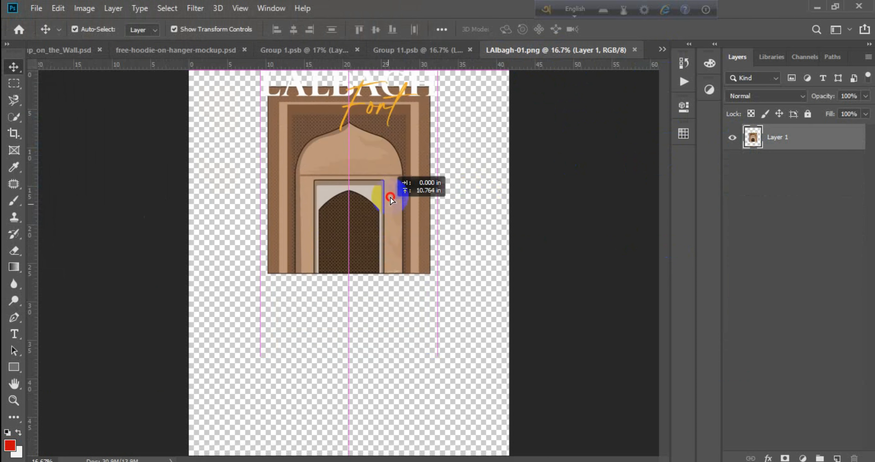
drag(390, 200, 373, 304)
drag(372, 306, 359, 291)
drag(439, 161, 392, 218)
drag(329, 319, 347, 304)
drag(285, 353, 273, 371)
drag(344, 335, 351, 325)
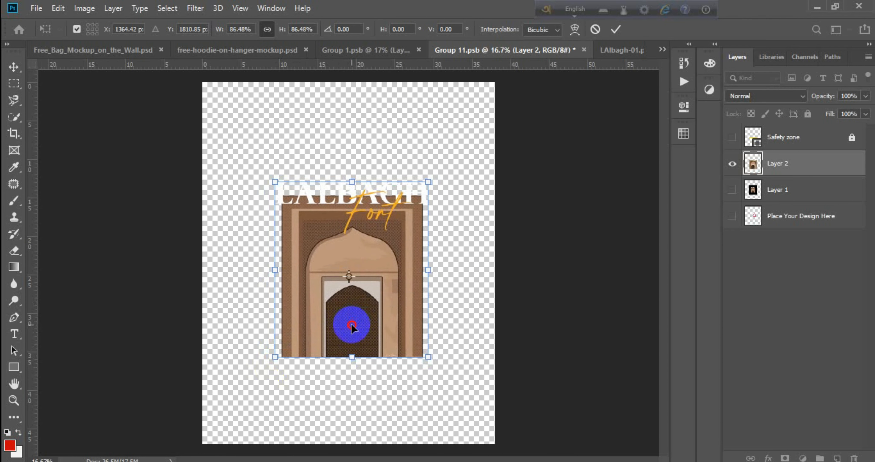
key(Return)
key(ctrl+w)
click(385, 183)
click(292, 50)
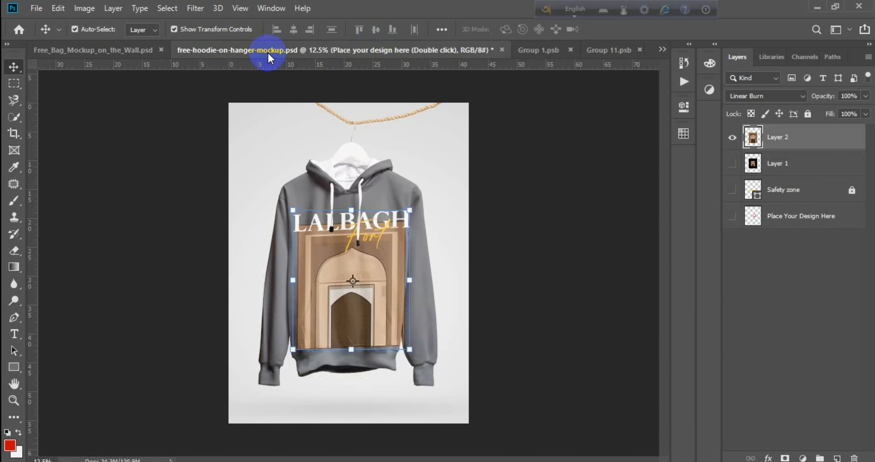
Scale the artwork in LAlbagh-01.png to 70.28% and move it toward the middle of the canvas.
key(ctrl+t)
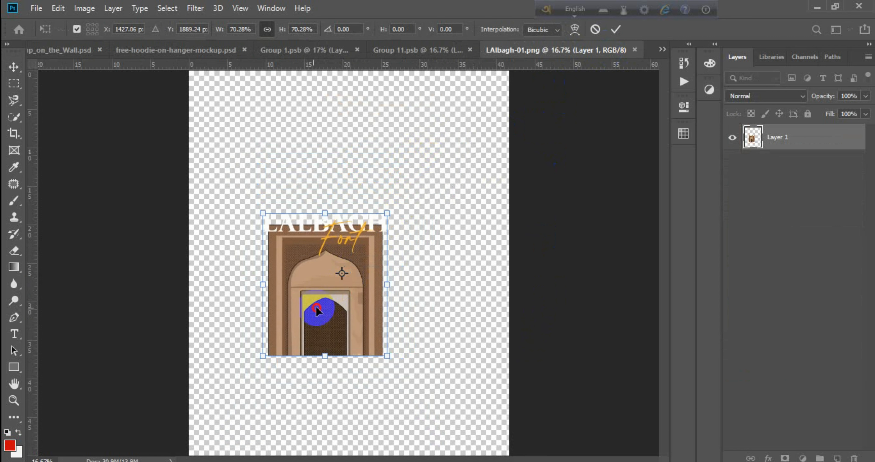
drag(313, 316, 336, 288)
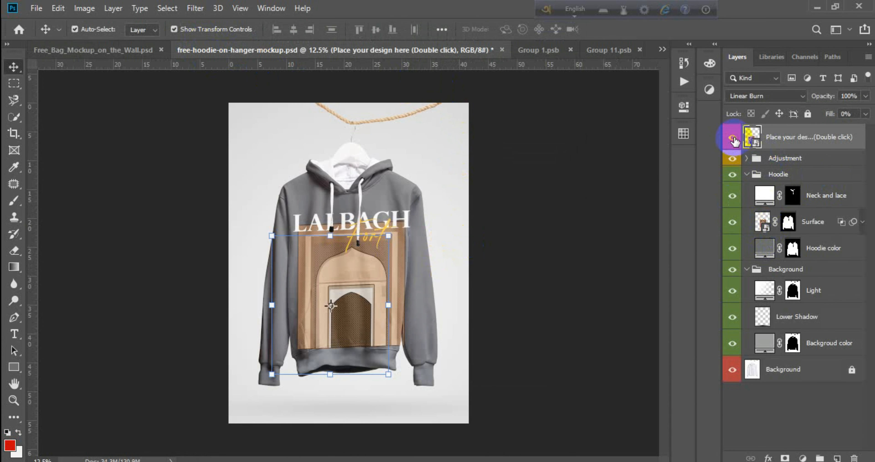
click(537, 50)
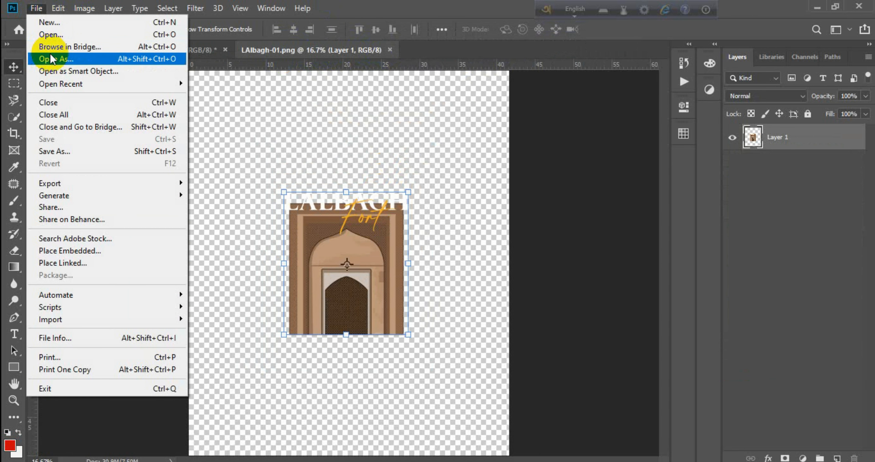
Reopen the hoodie mockup, place the transparent gate artwork in Group 1.psb, hide the Place Your Design Here layer, and save.
click(43, 56)
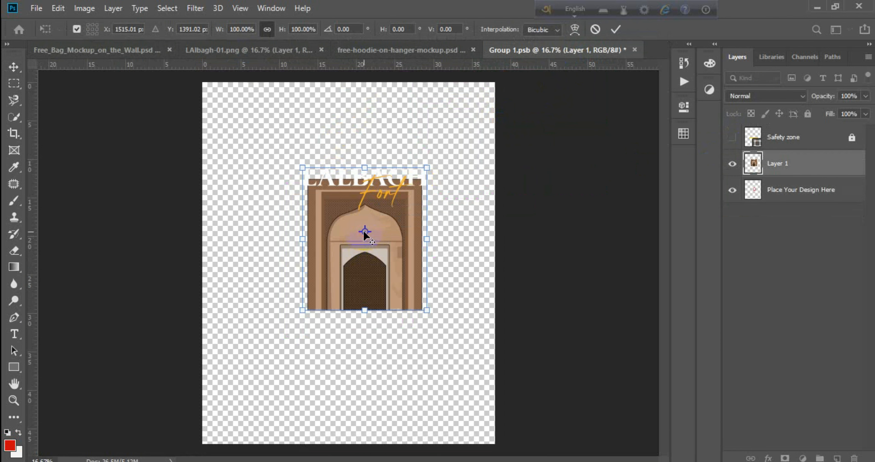
click(400, 50)
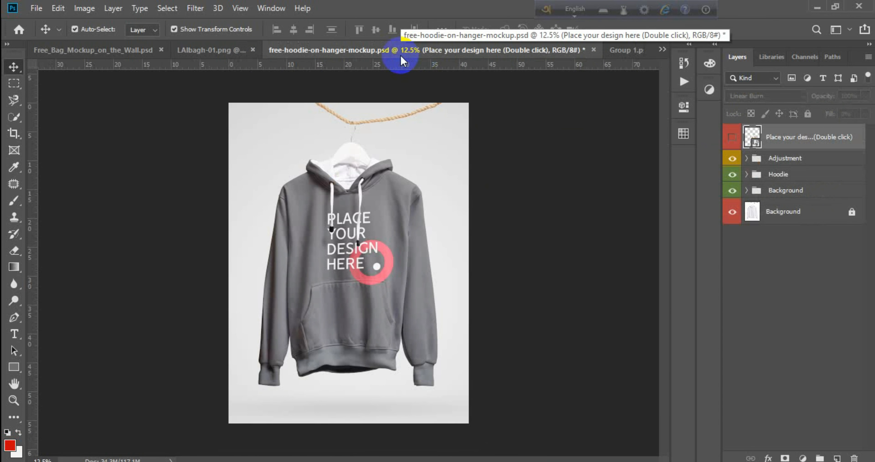
click(732, 191)
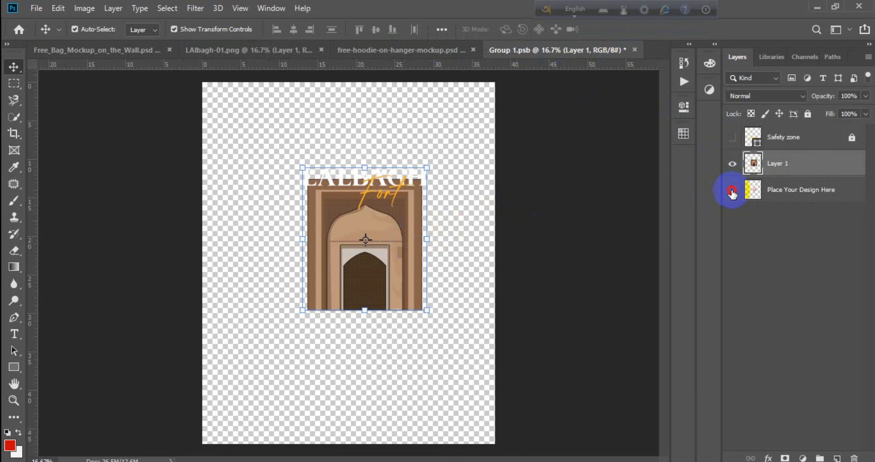
key(ctrl+s)
click(401, 50)
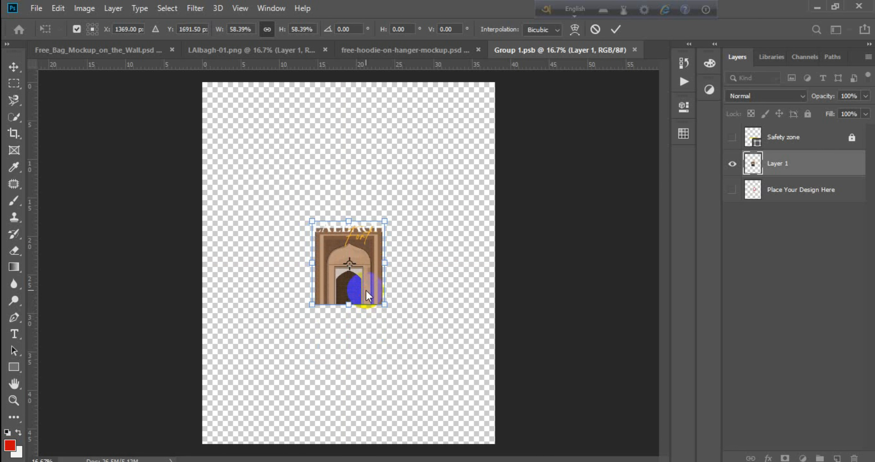
Scale the gate artwork in Group 1.psb to 58.39%, move it higher on the canvas, and return to the hoodie mockup.
click(367, 50)
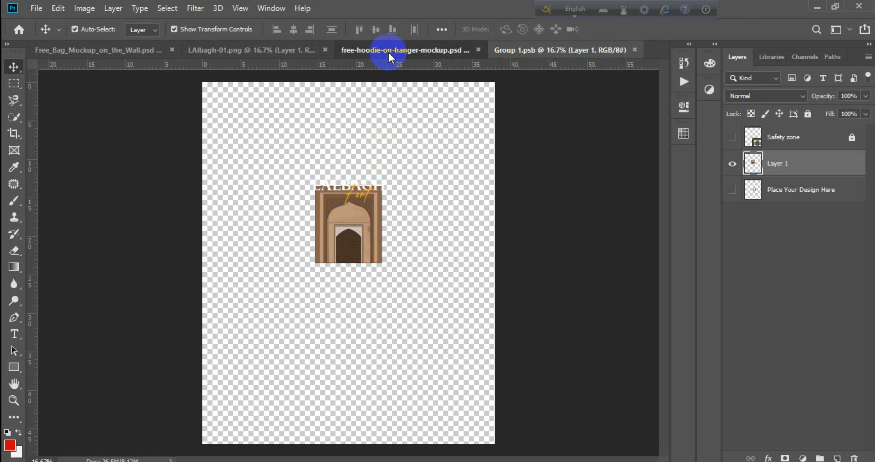
click(389, 53)
Expand the Background and Adjustment groups of the hoodie mockup to examine their layers.
click(747, 190)
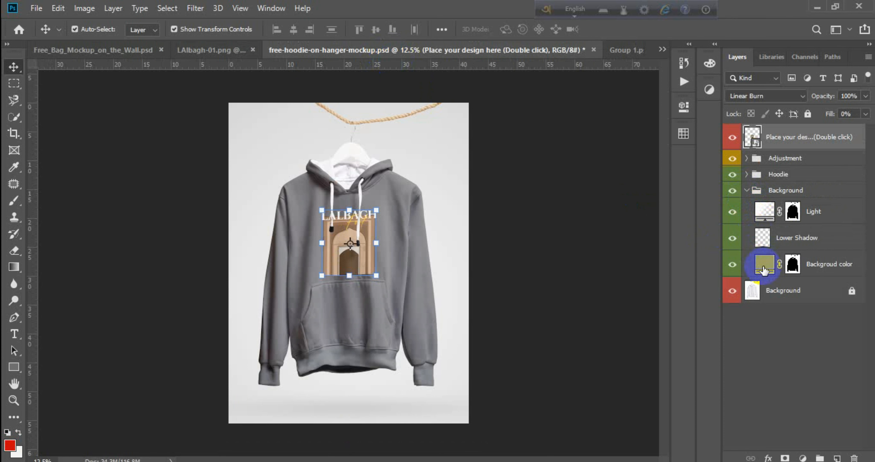
click(763, 267)
click(755, 190)
click(747, 158)
click(755, 158)
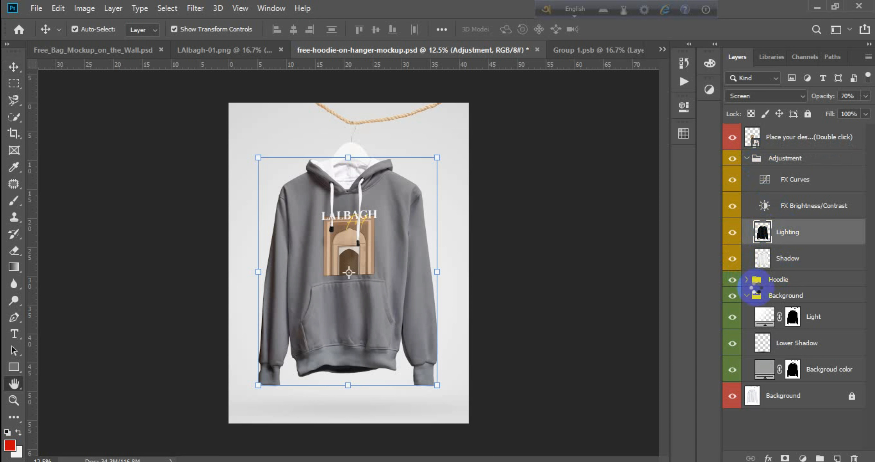